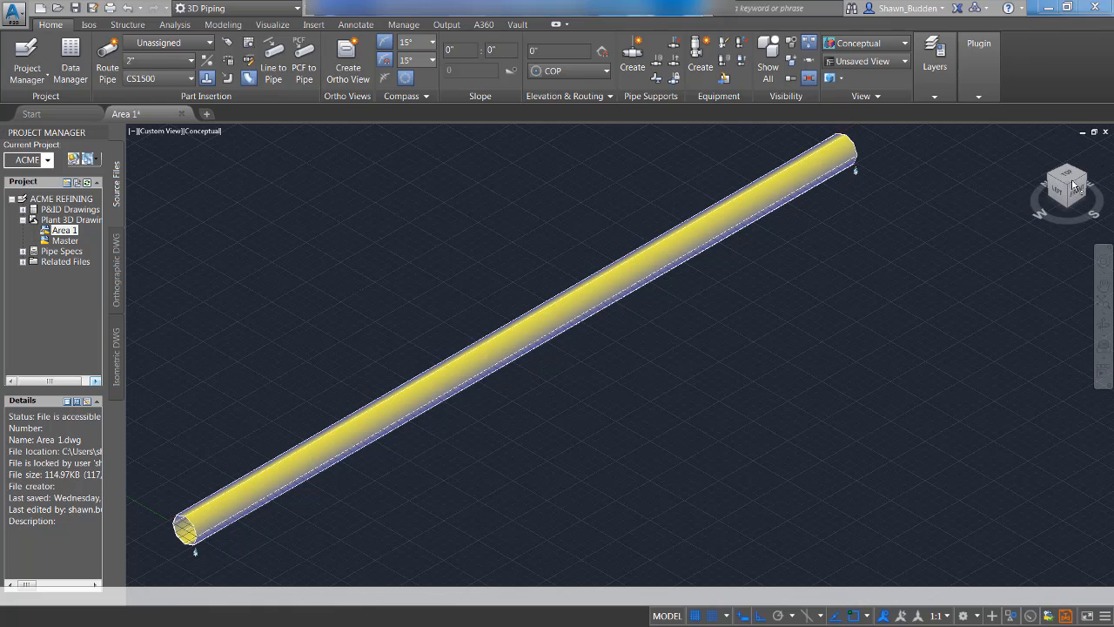
Step: Continue pipe routing from the midpoint of the main pipe with stub-in mode turned on
left_click(699, 232)
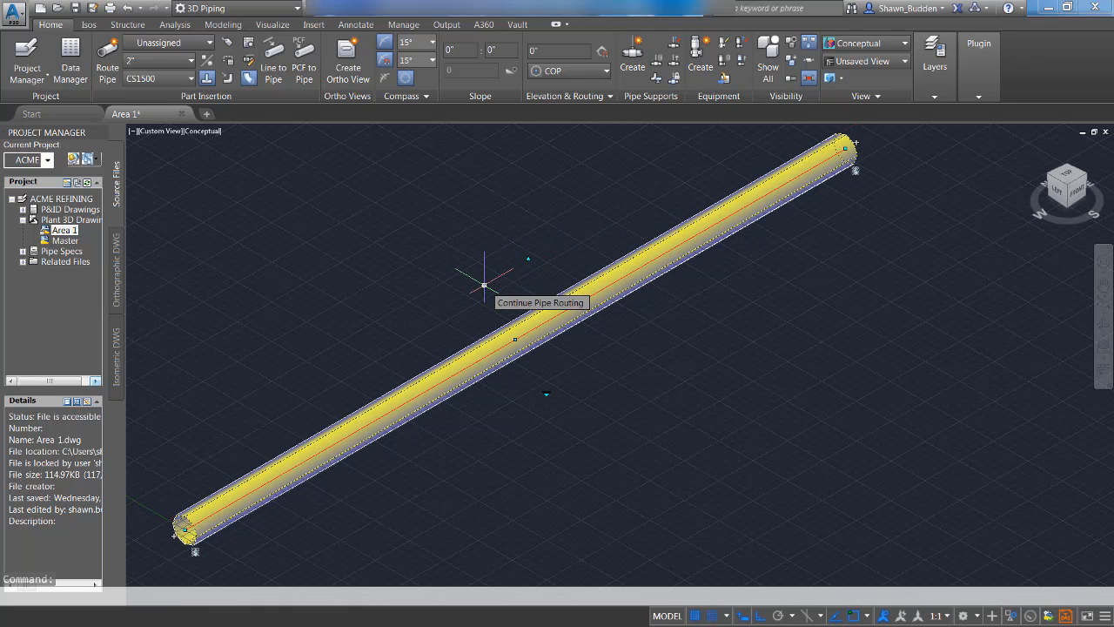
left_click(484, 285)
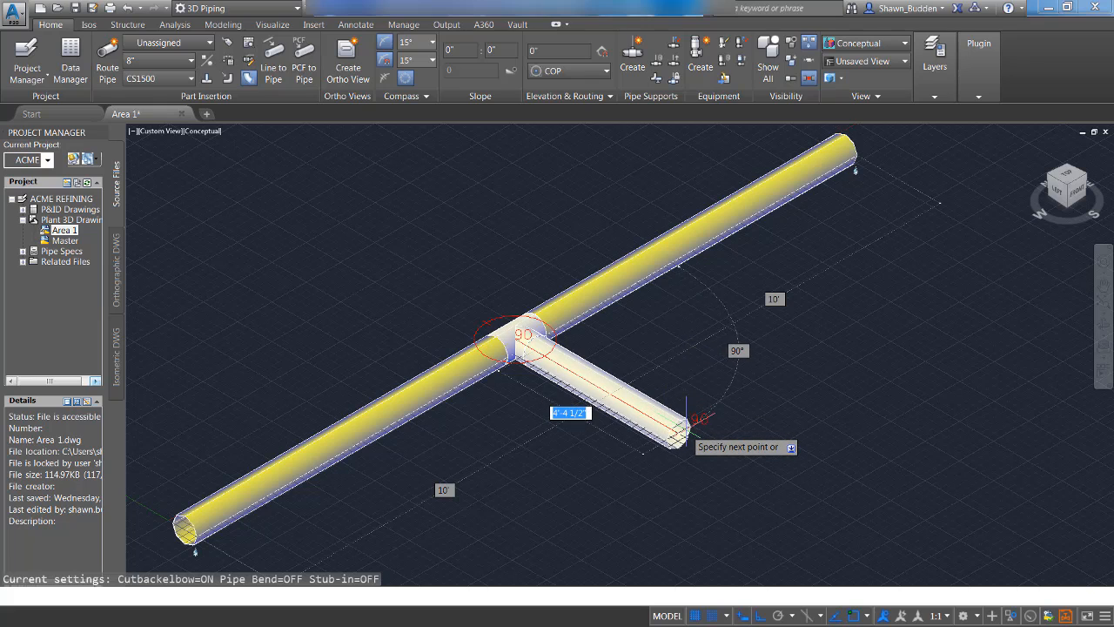
right_click(688, 429)
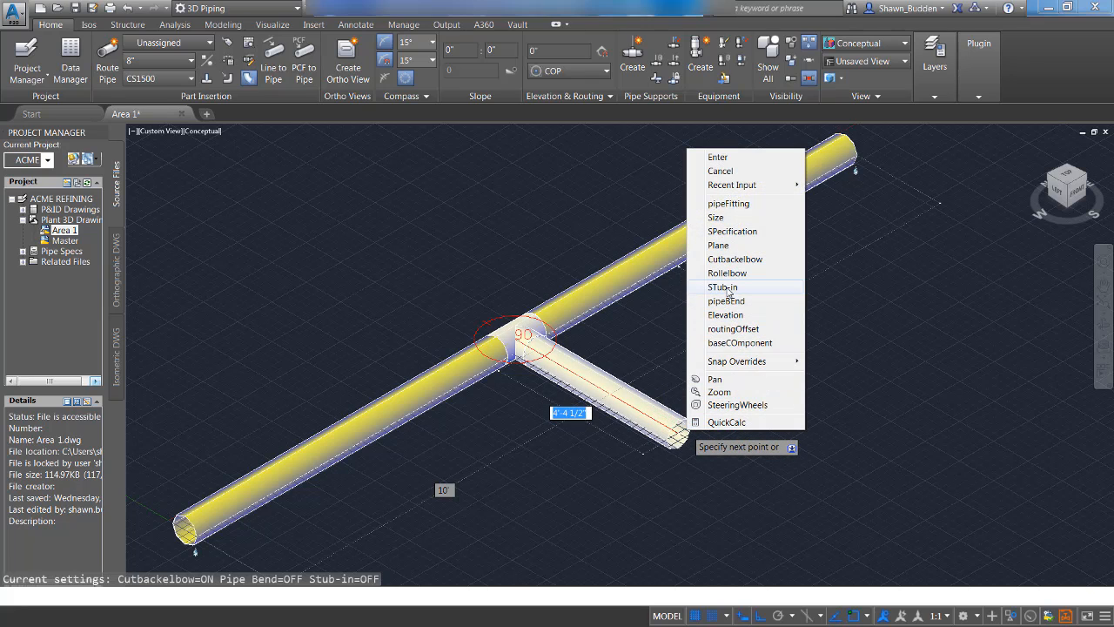
left_click(728, 289)
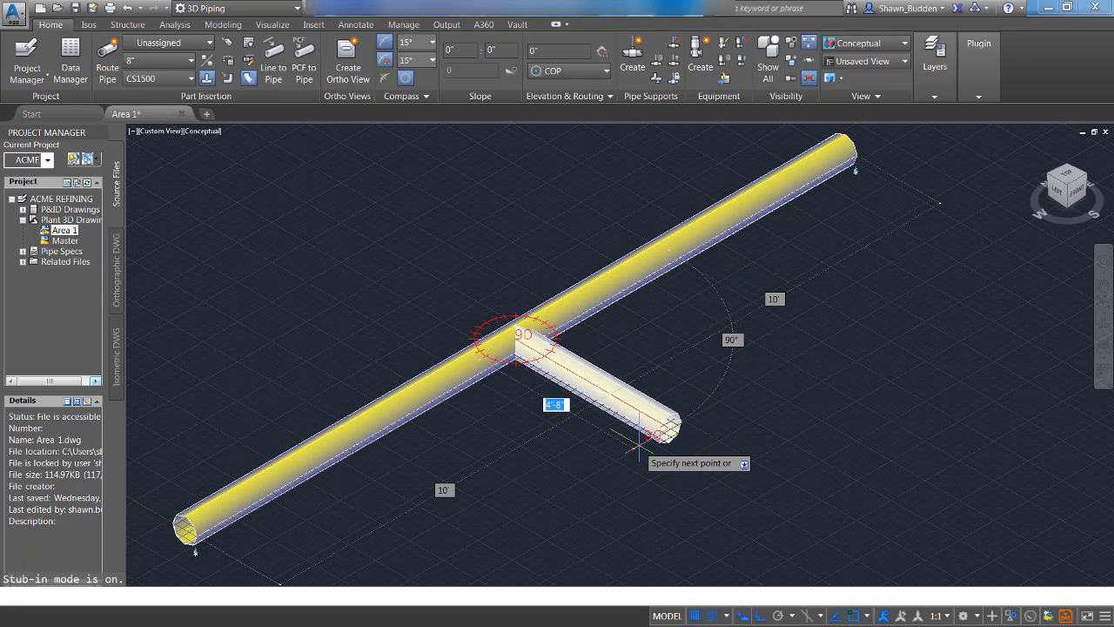
Step: Set the branch's nominal size to 2" and route it 3' out, perpendicular to the main pipe
right_click(646, 436)
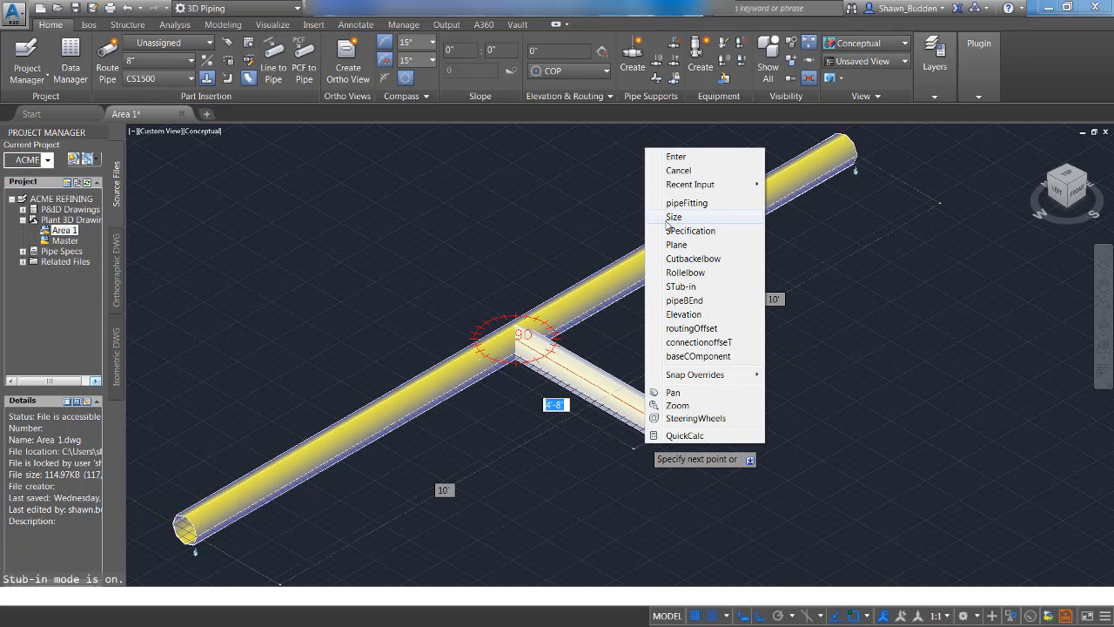
left_click(676, 216)
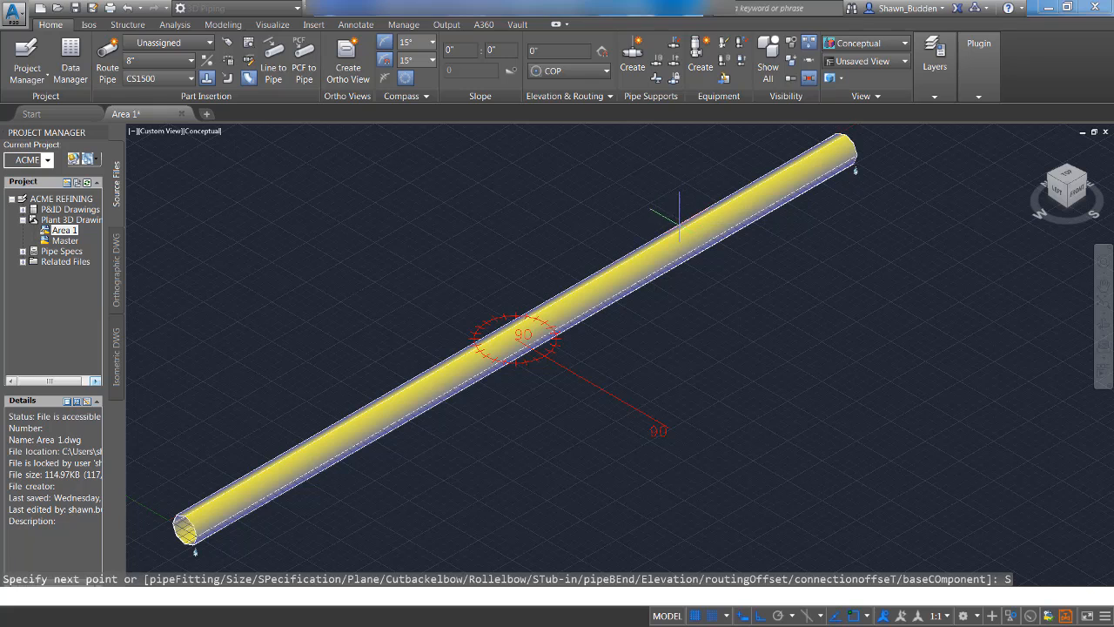
type("2\"")
key("Return")
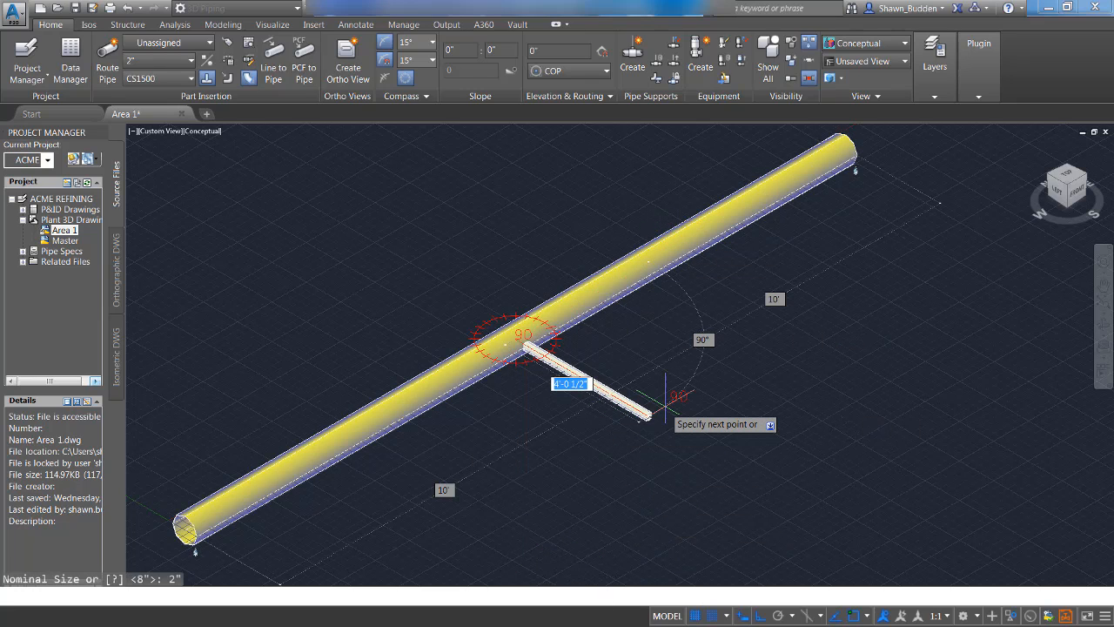
type("3'")
key("Return")
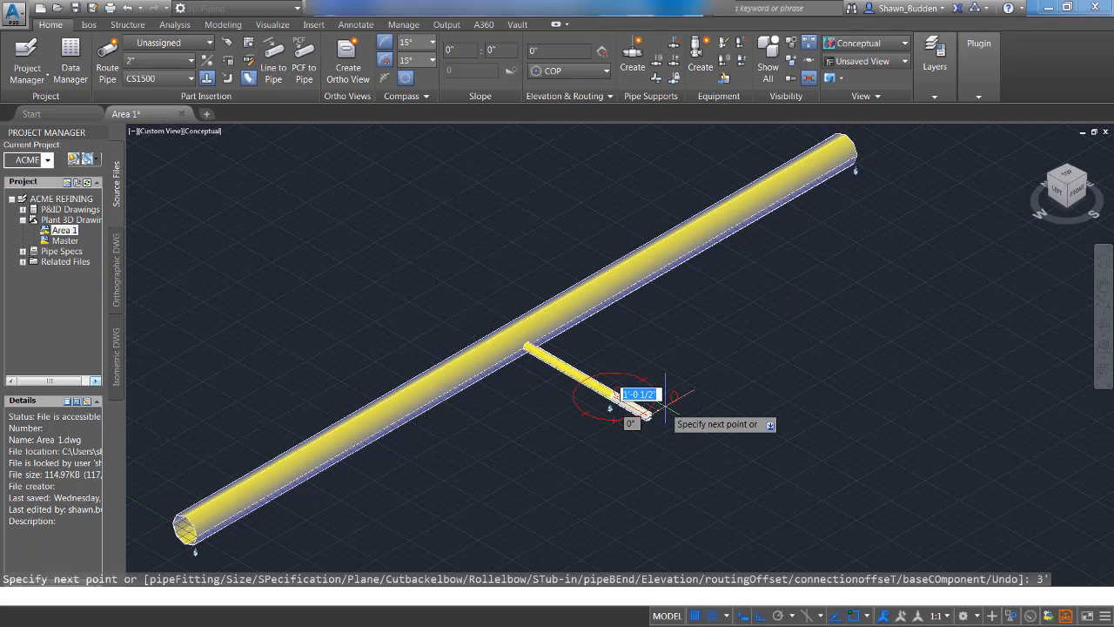
key("Return")
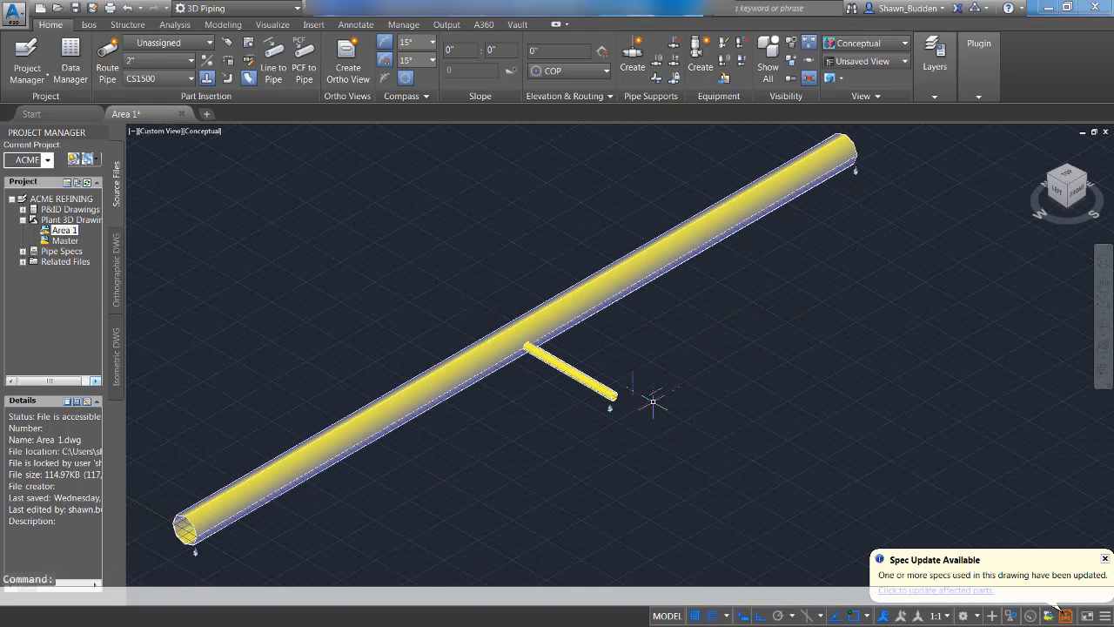
scroll(513, 404, "up", 2)
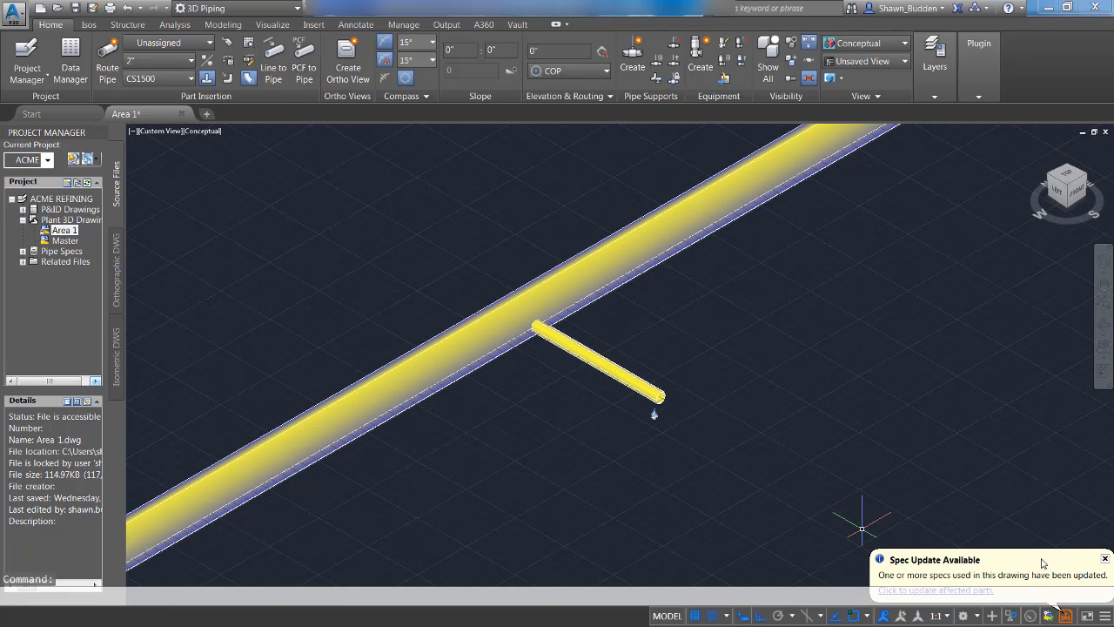
left_click(1105, 559)
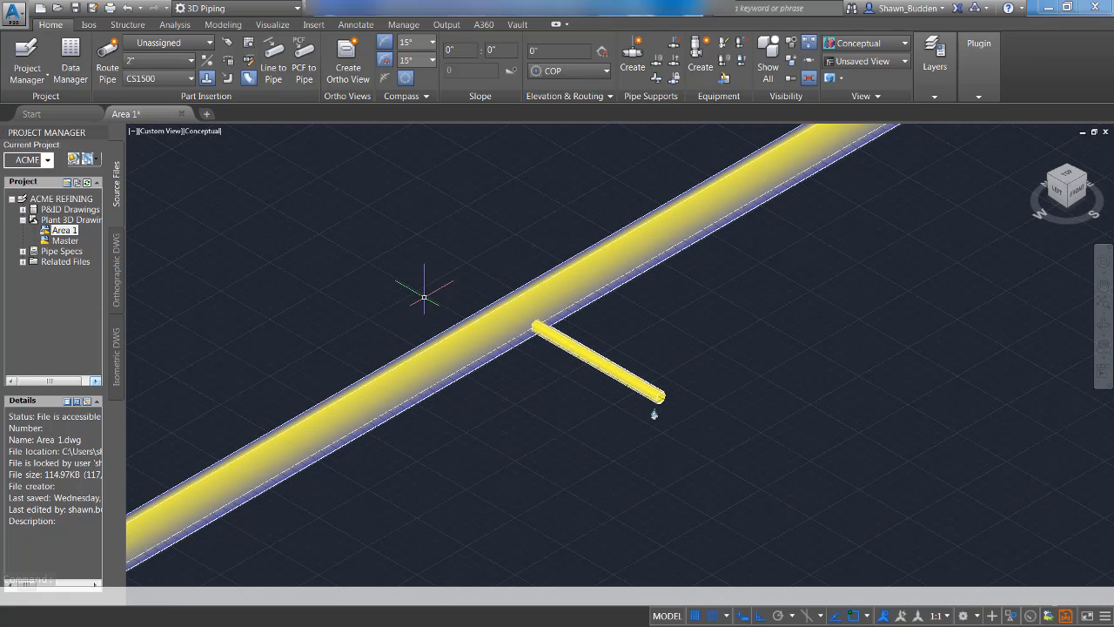
Step: Switch the visual style to 2D Wireframe and examine the stub-in joint where the branch meets the main pipe
scroll(418, 327, "up", 2)
middle_click_drag(465, 350, 469, 349)
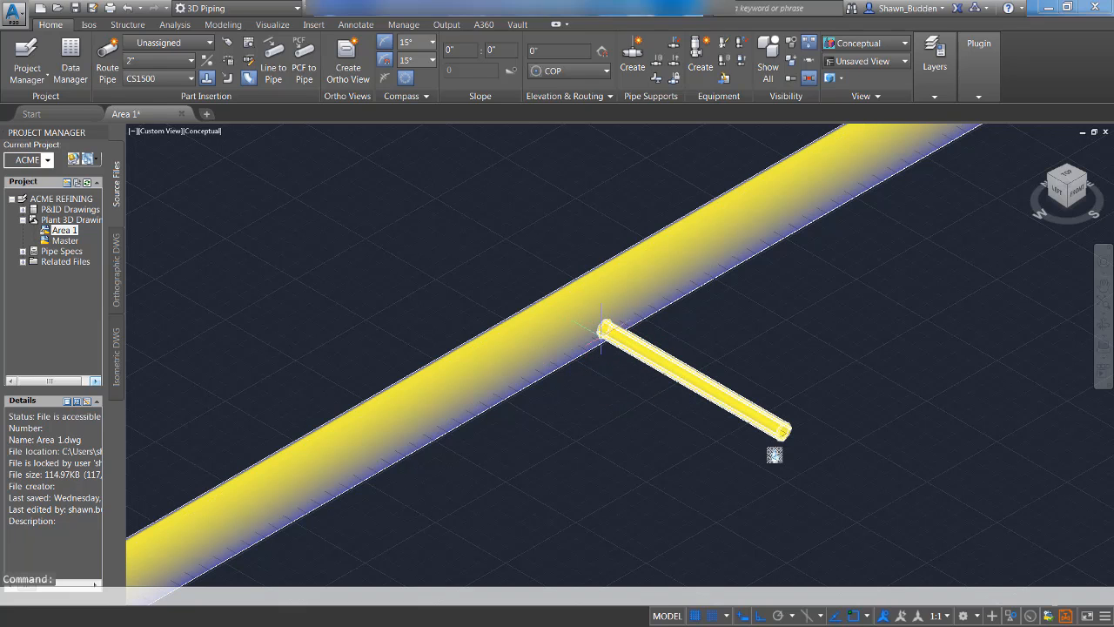
left_click(209, 133)
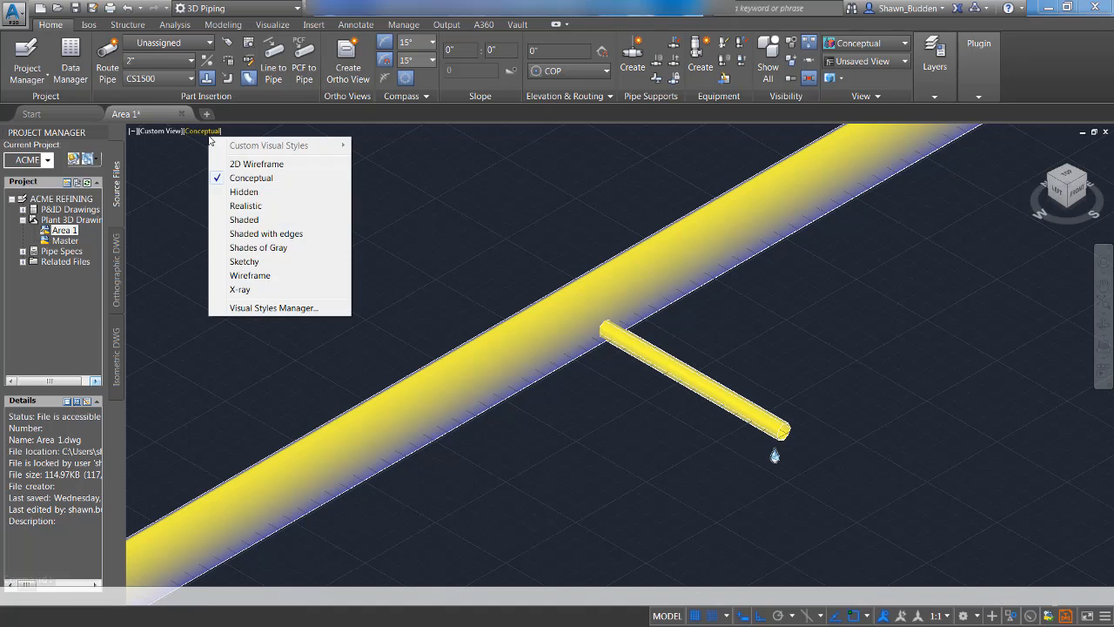
left_click(252, 165)
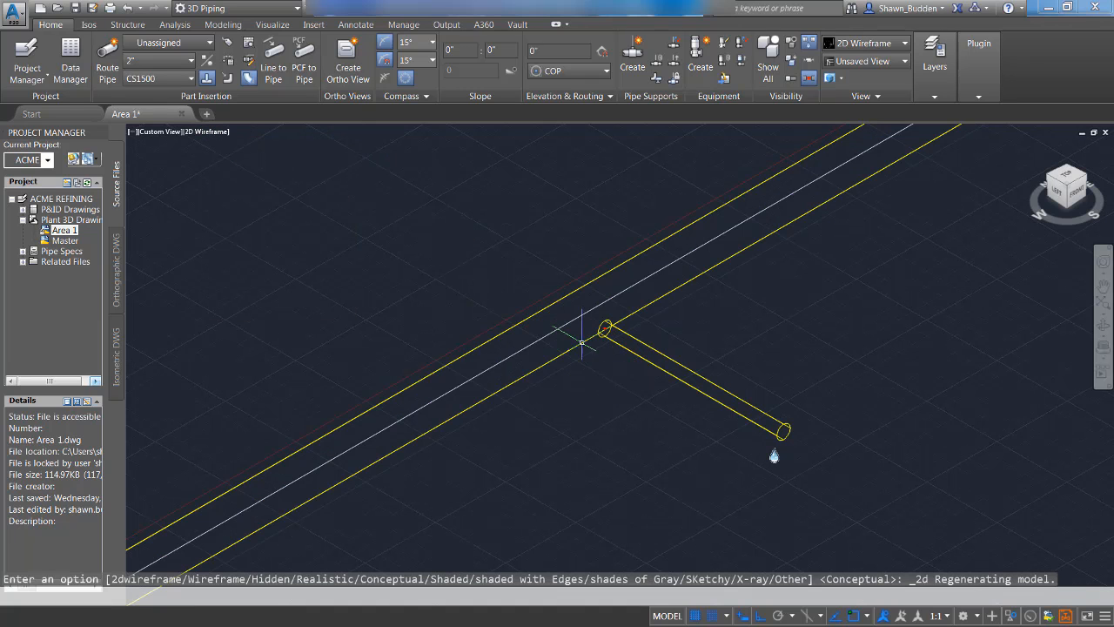
scroll(598, 341, "up", 9)
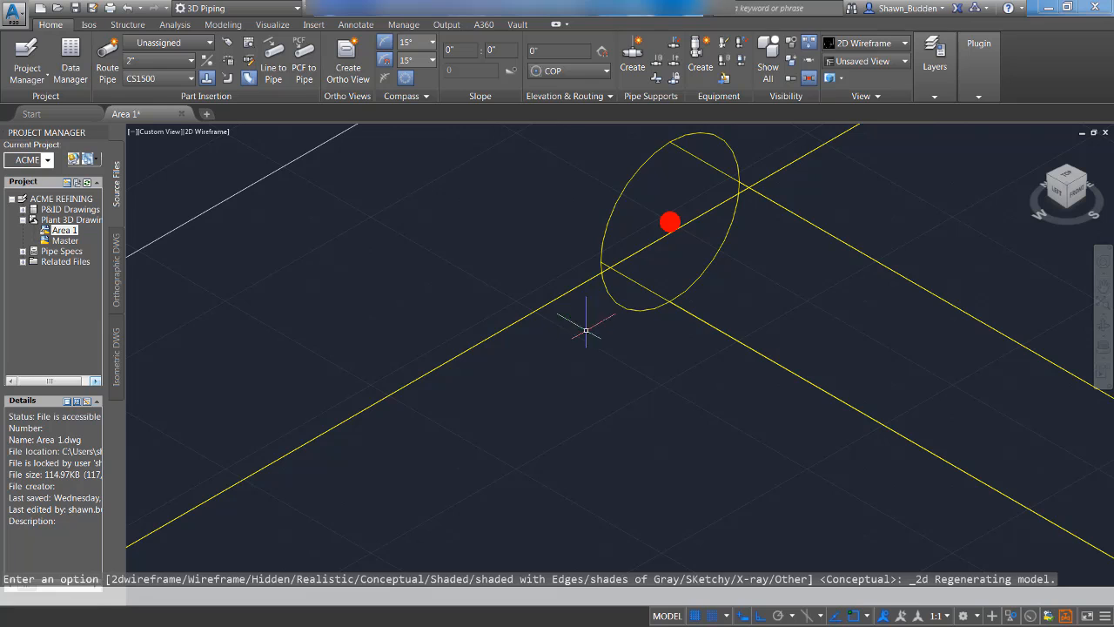
middle_click_drag(646, 366, 517, 445)
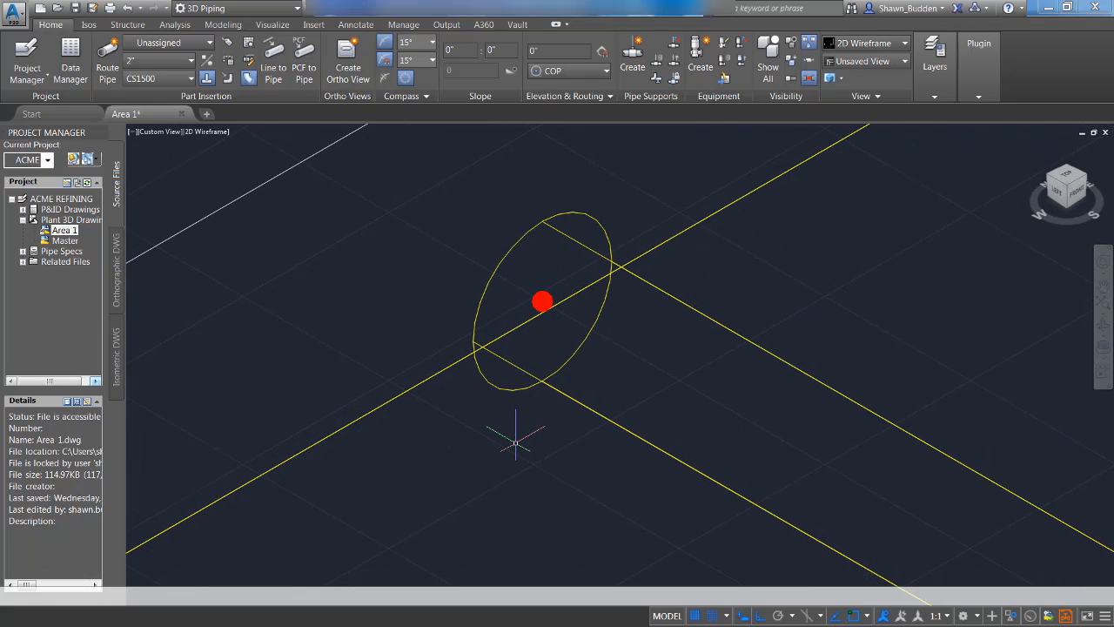
scroll(332, 436, "down", 2)
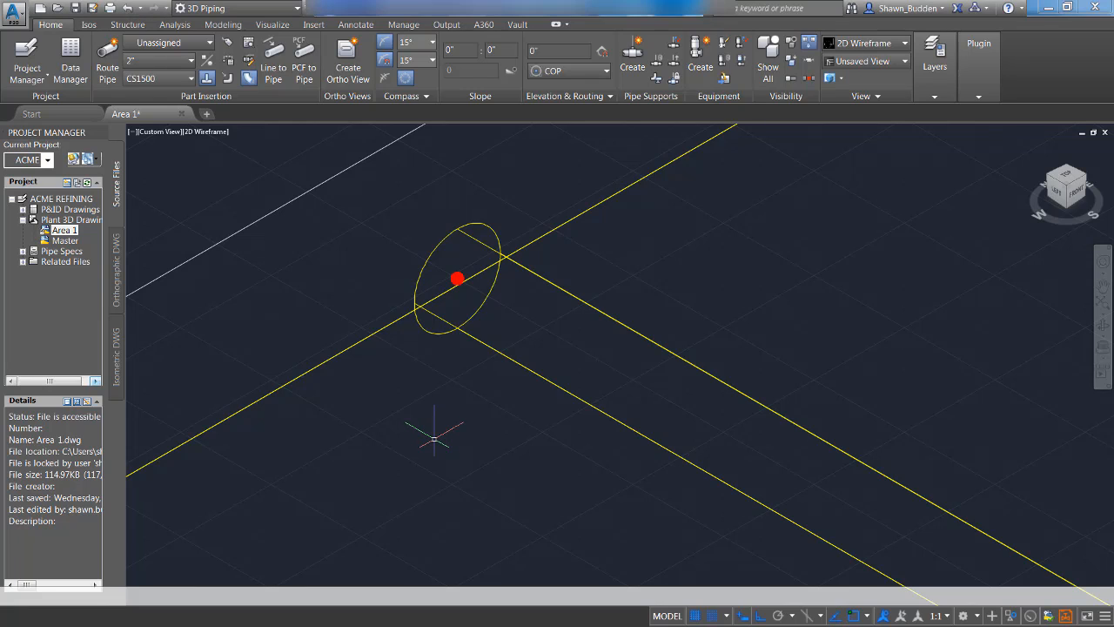
Step: Set the PLANTWELDDISPLAY variable to on
type("plantwe")
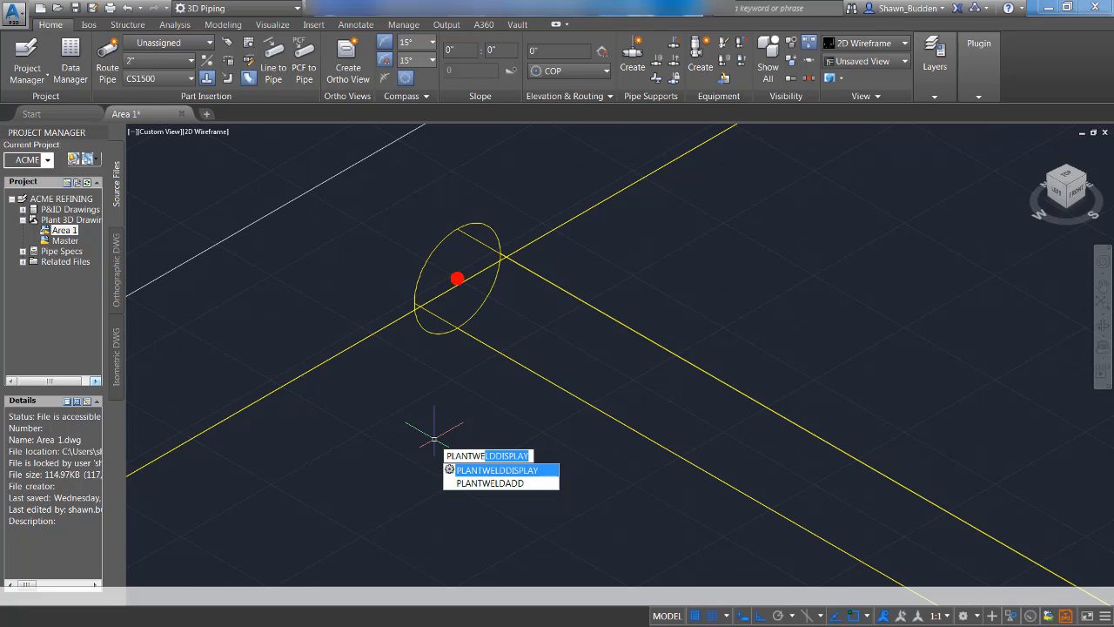
key("Return")
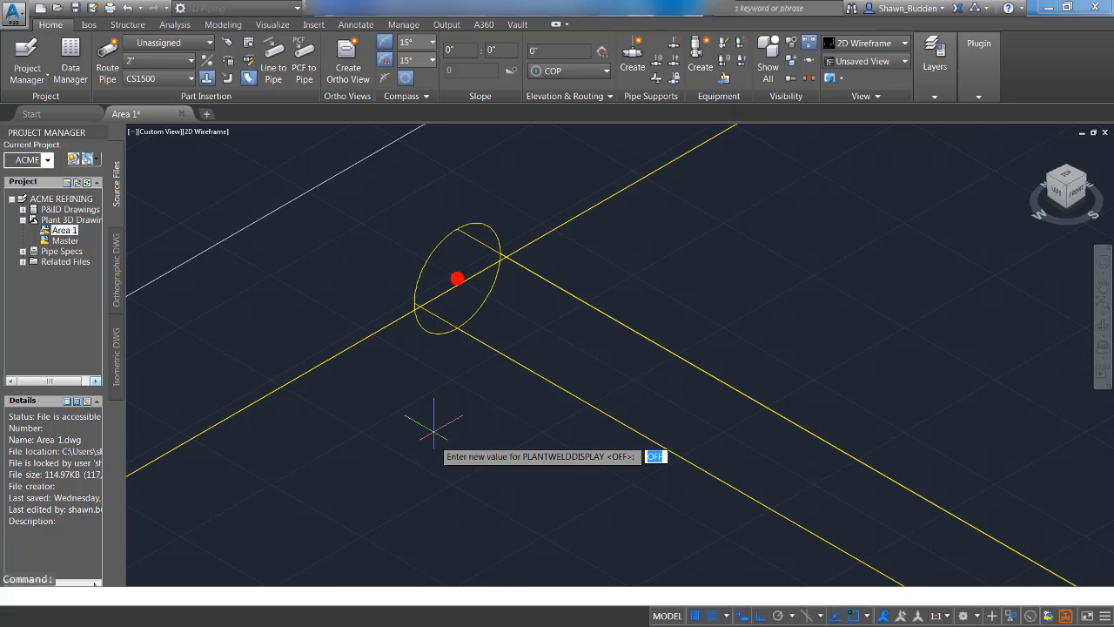
type("on")
key("Return")
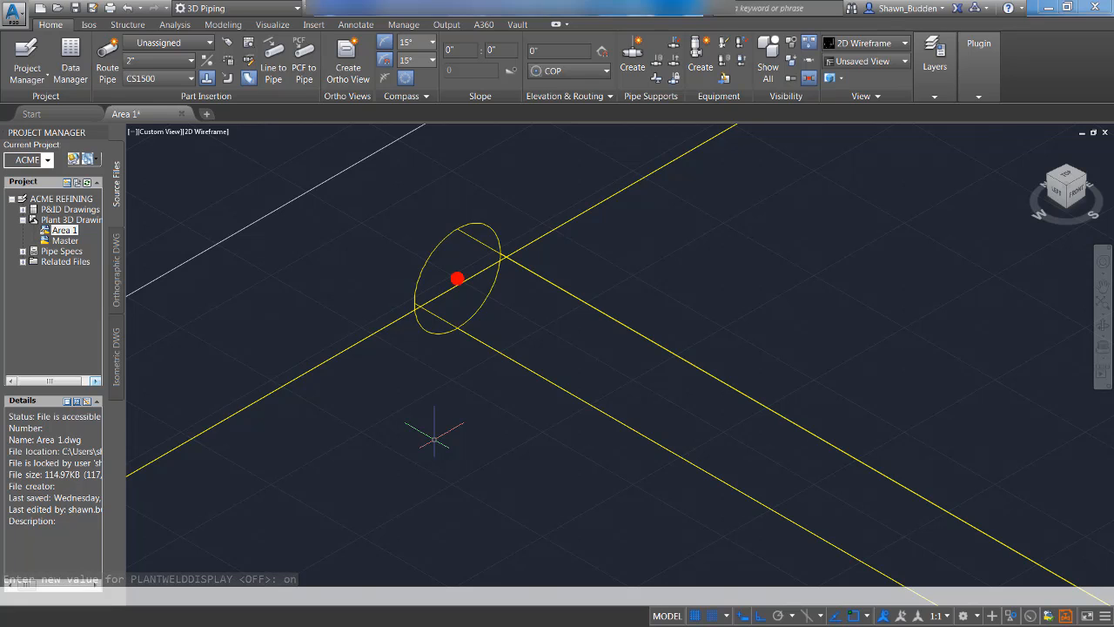
Step: Add a reinforcing pad to the stub-in joint between the branch and the main pipe
left_click(458, 278)
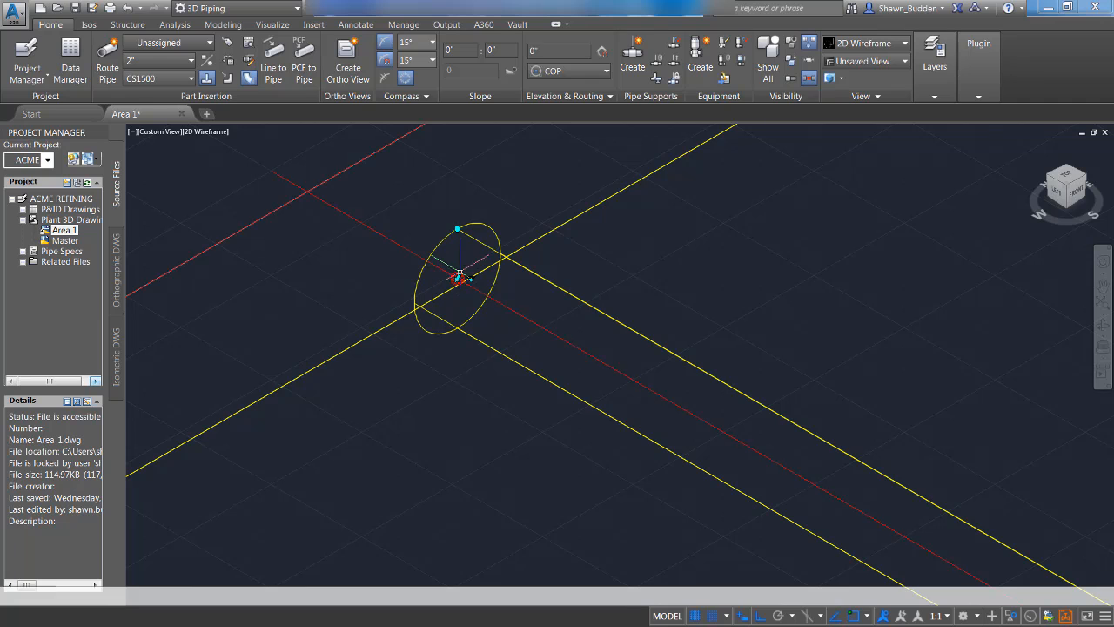
right_click(458, 278)
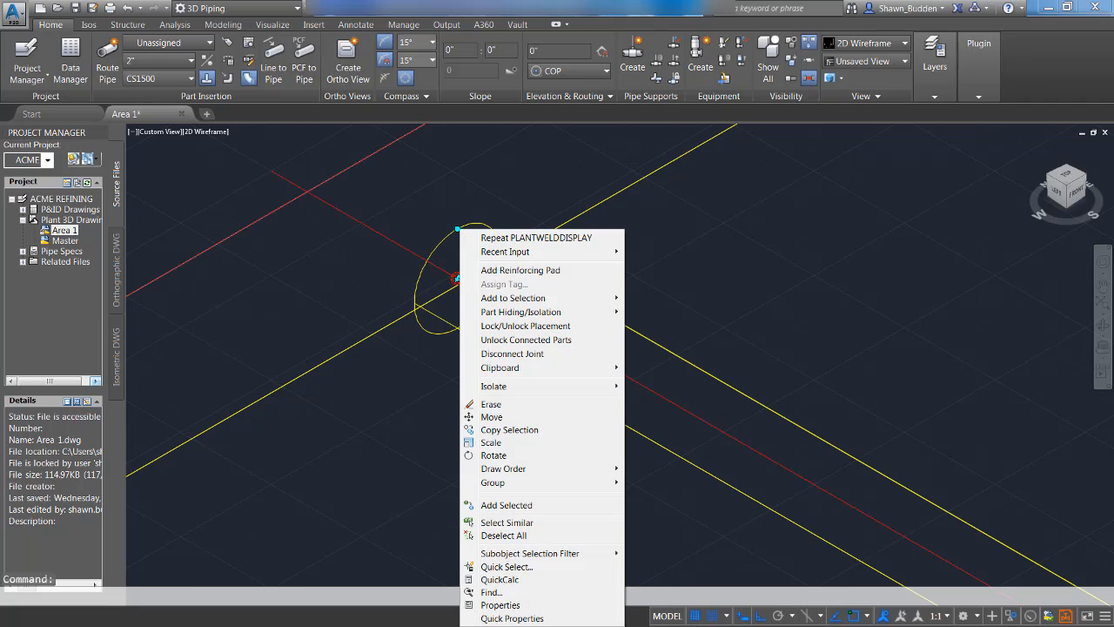
left_click(537, 270)
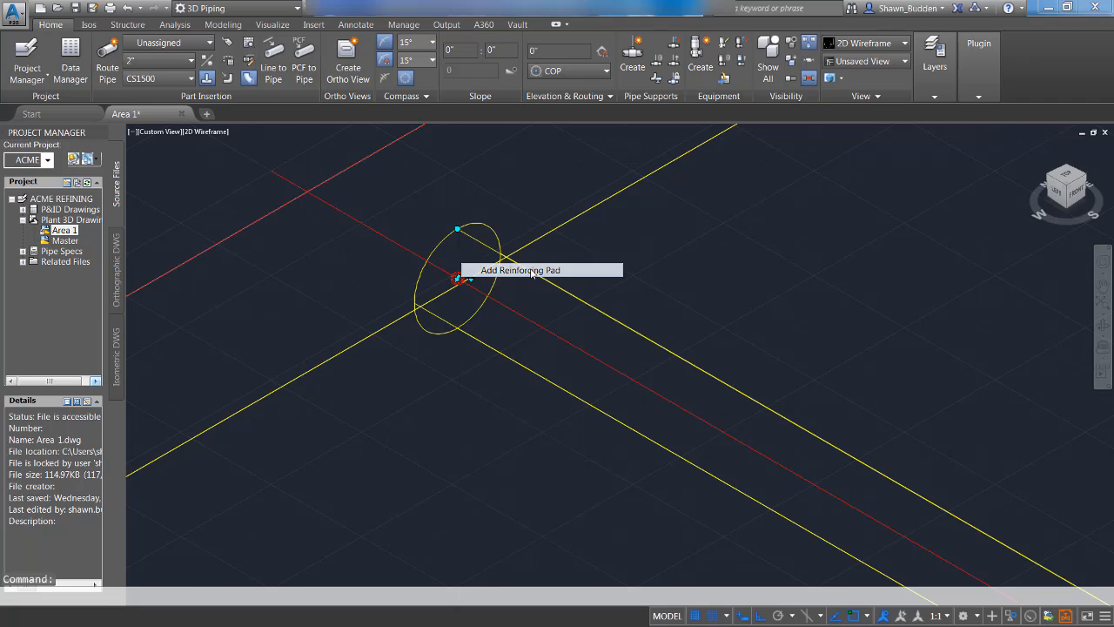
left_click(739, 272)
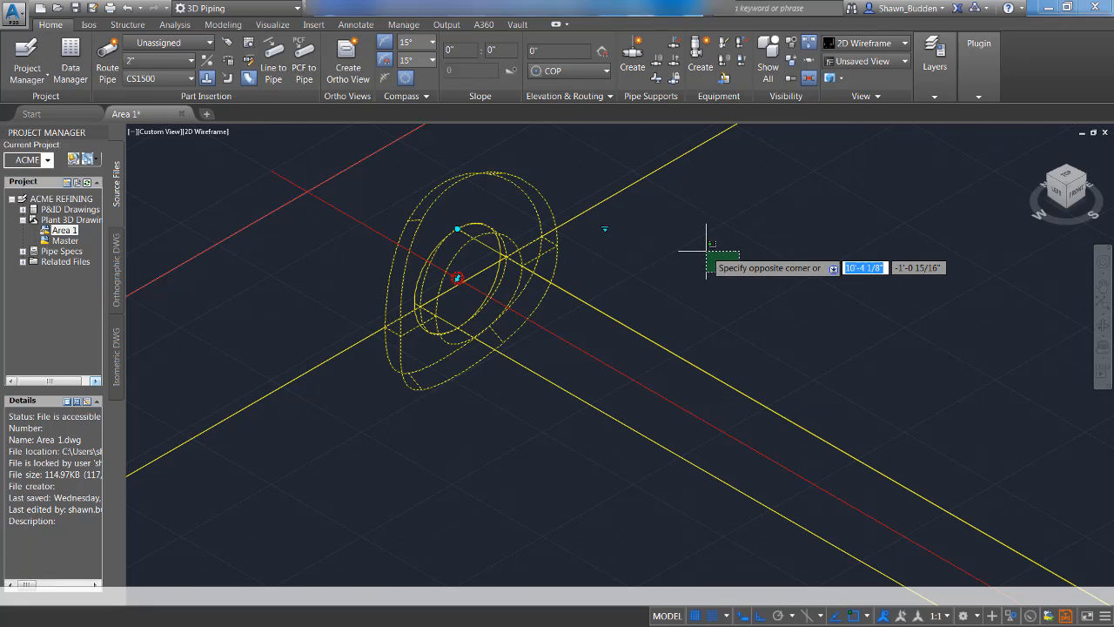
key("Escape")
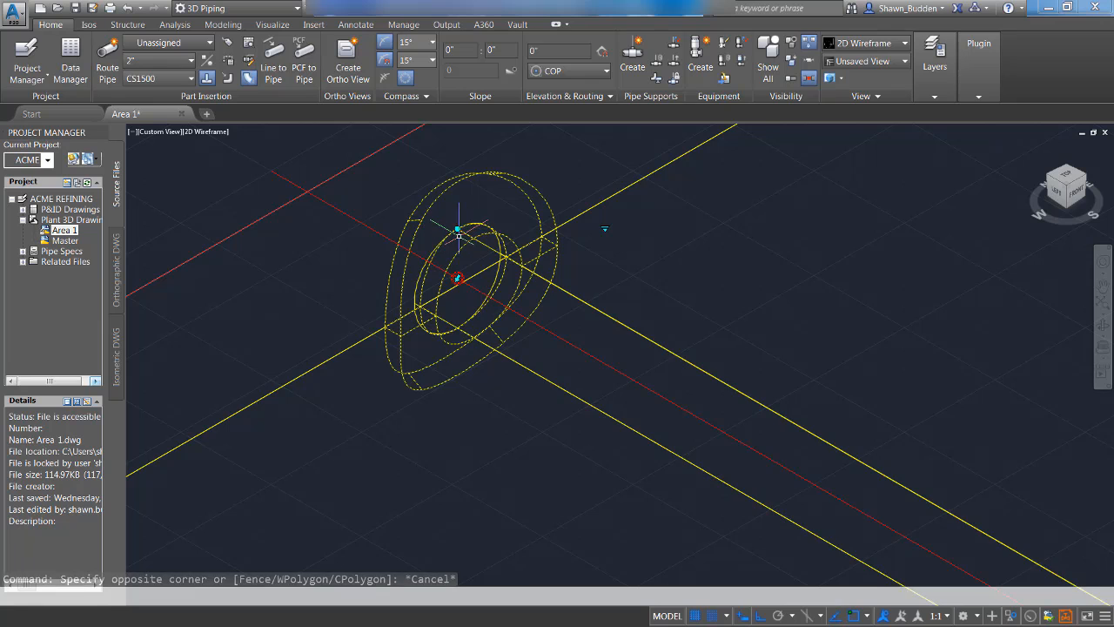
Step: Try to rotate the reinforced joint about the branch axis, and clear the selection
left_click(458, 278)
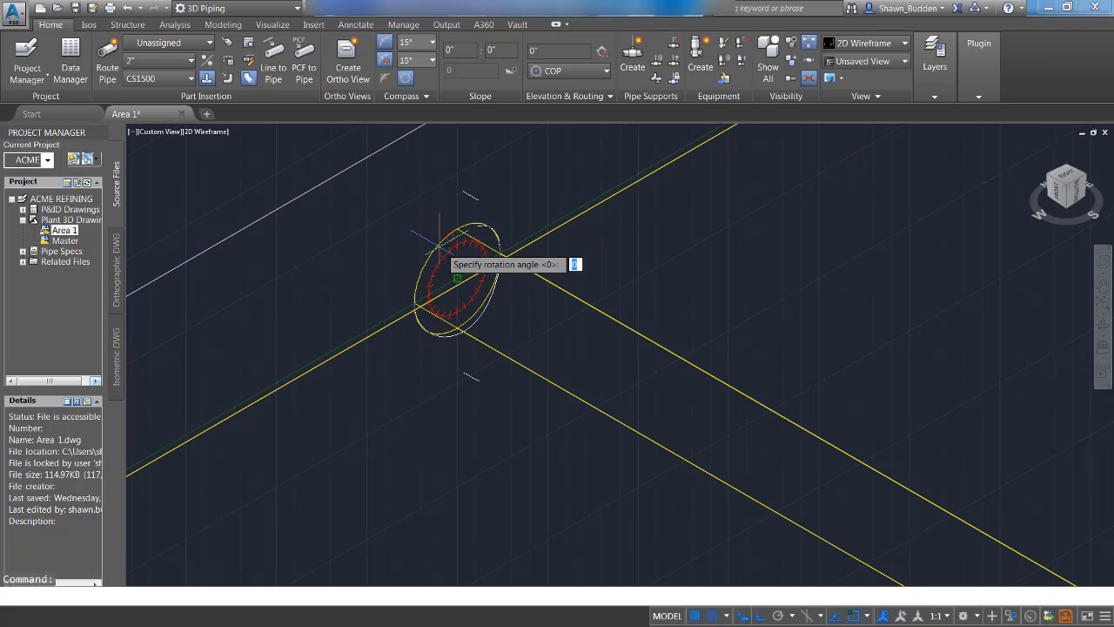
left_click(456, 207)
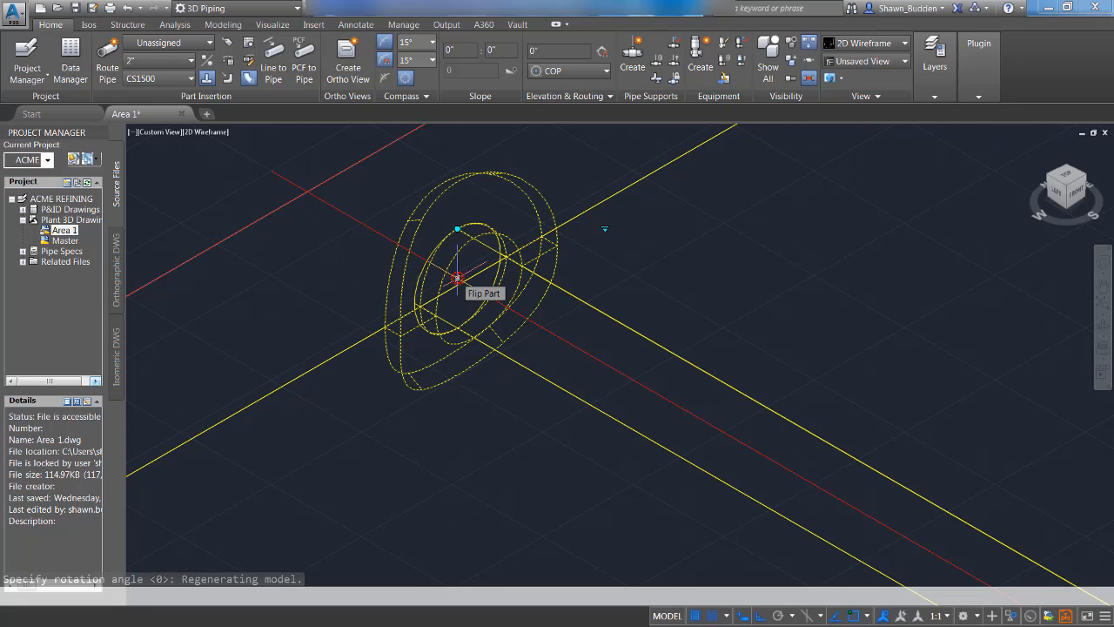
key("Escape")
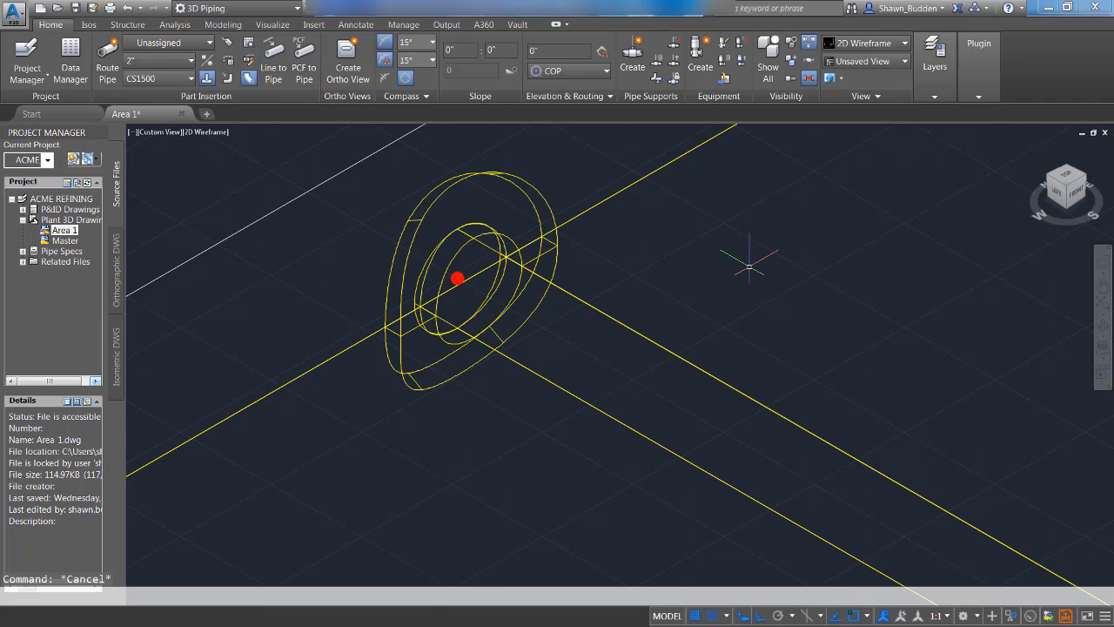
Step: Switch the visual style back to Conceptual with the reinforced branch connection in view
scroll(758, 275, "up", 2)
scroll(758, 273, "down", 4)
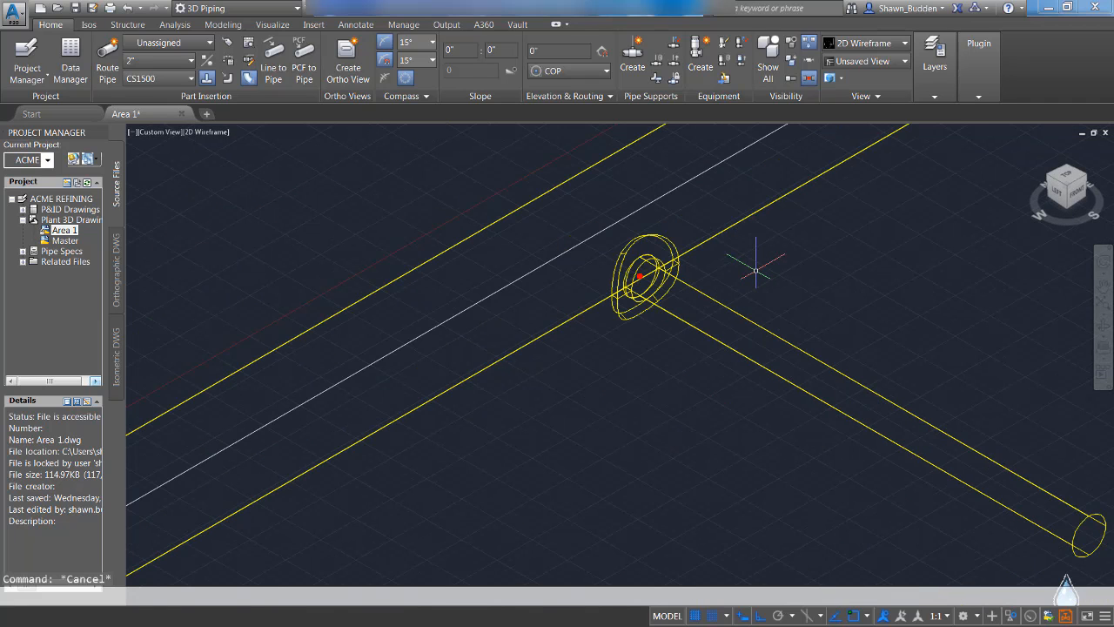
middle_click_drag(746, 273, 591, 326)
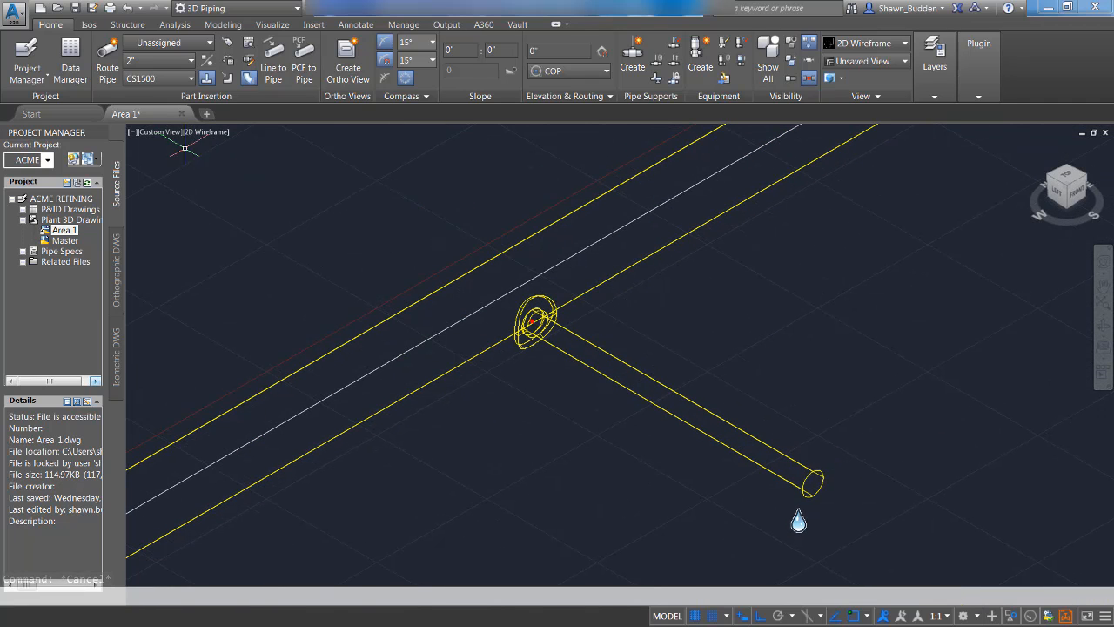
left_click(209, 133)
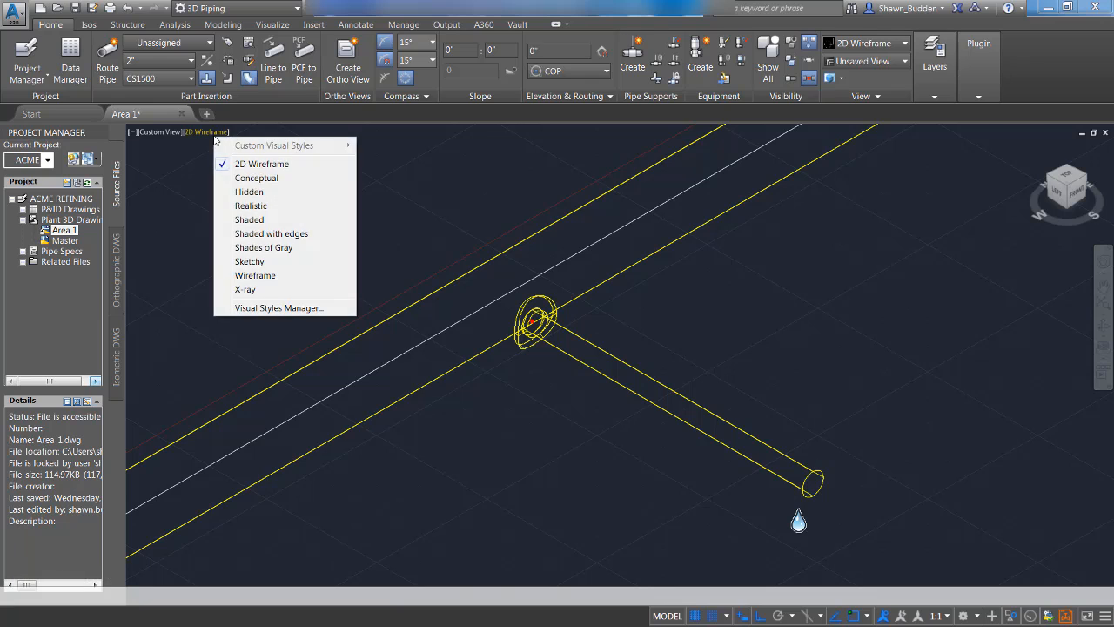
left_click(257, 178)
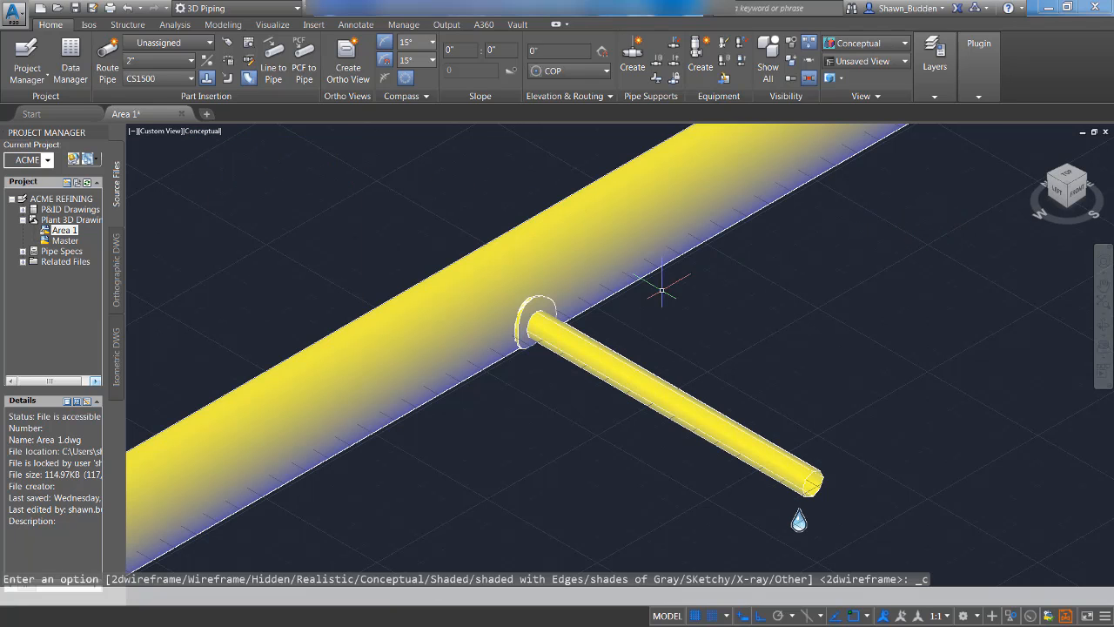
Step: Substitute the reinforced branch joint with the Tap joint type
left_click(536, 304)
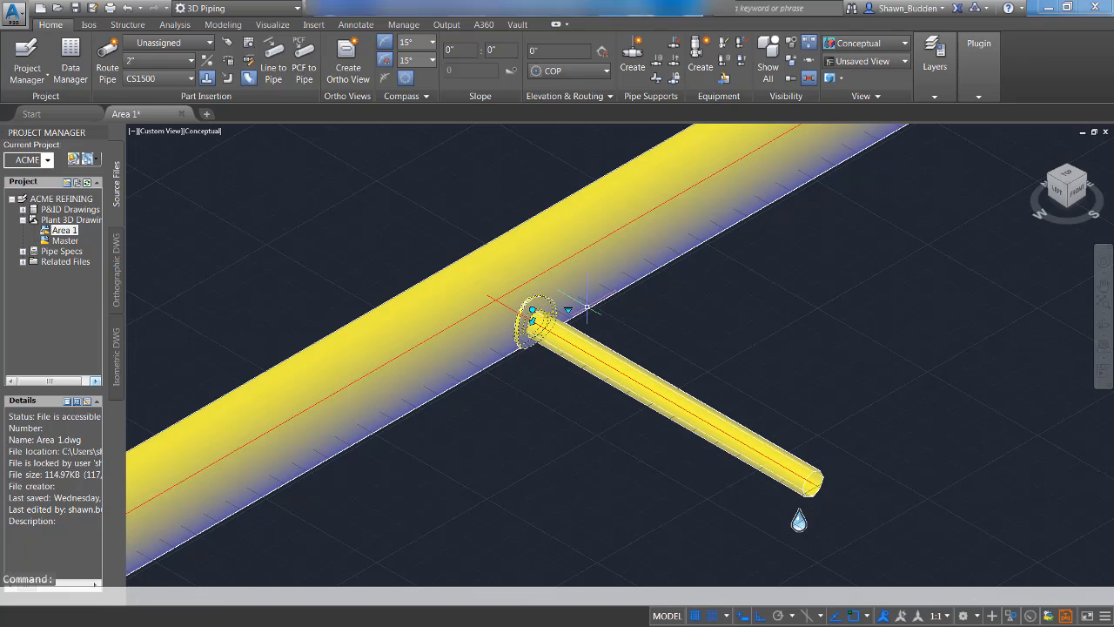
left_click(570, 306)
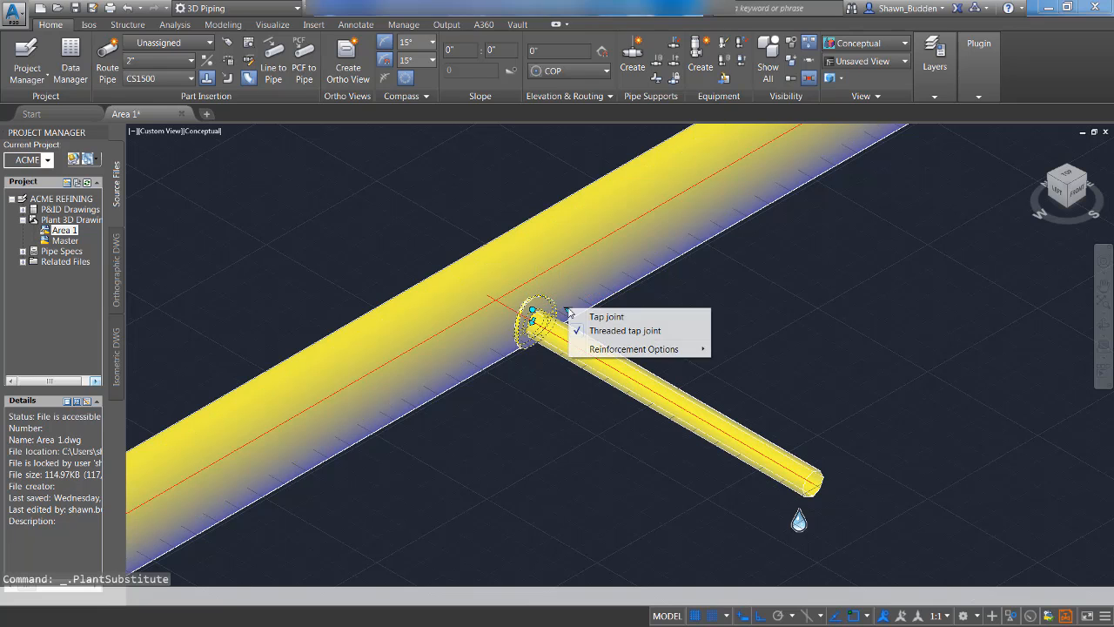
left_click(604, 318)
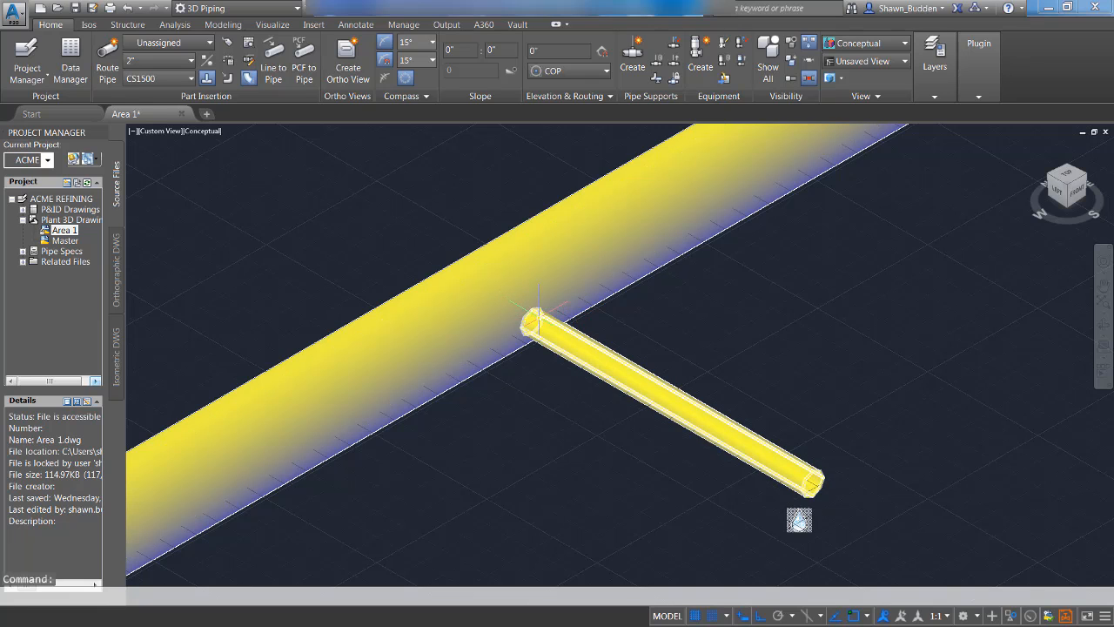
Step: Add a reinforcing pad to the tap joint between the branch and the main pipe
left_click(533, 321)
right_click(527, 321)
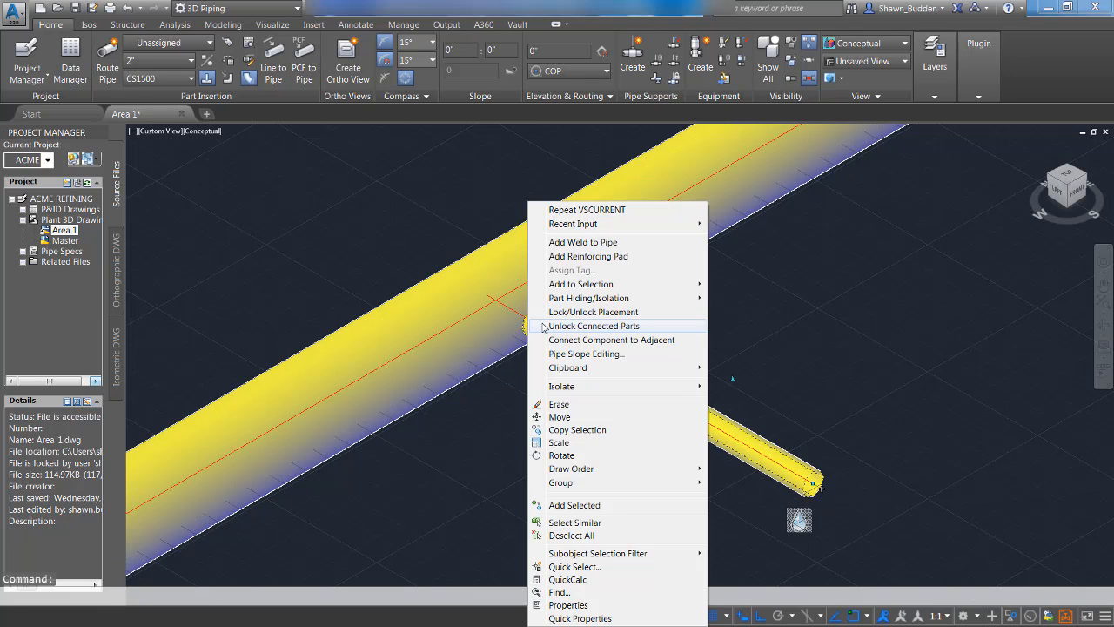
left_click(599, 256)
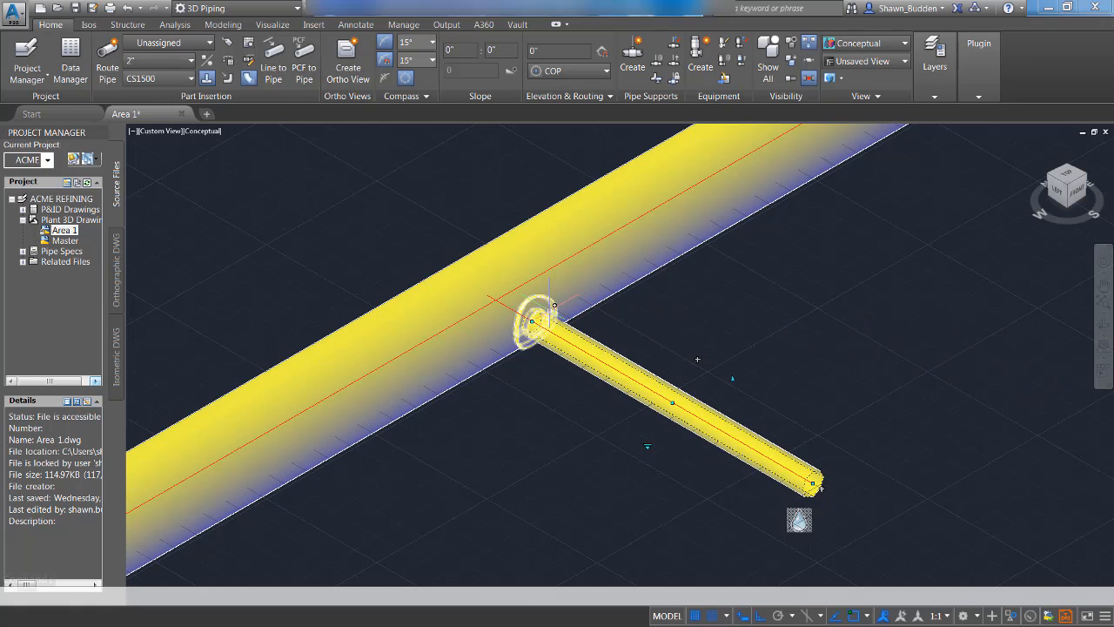
key("Escape")
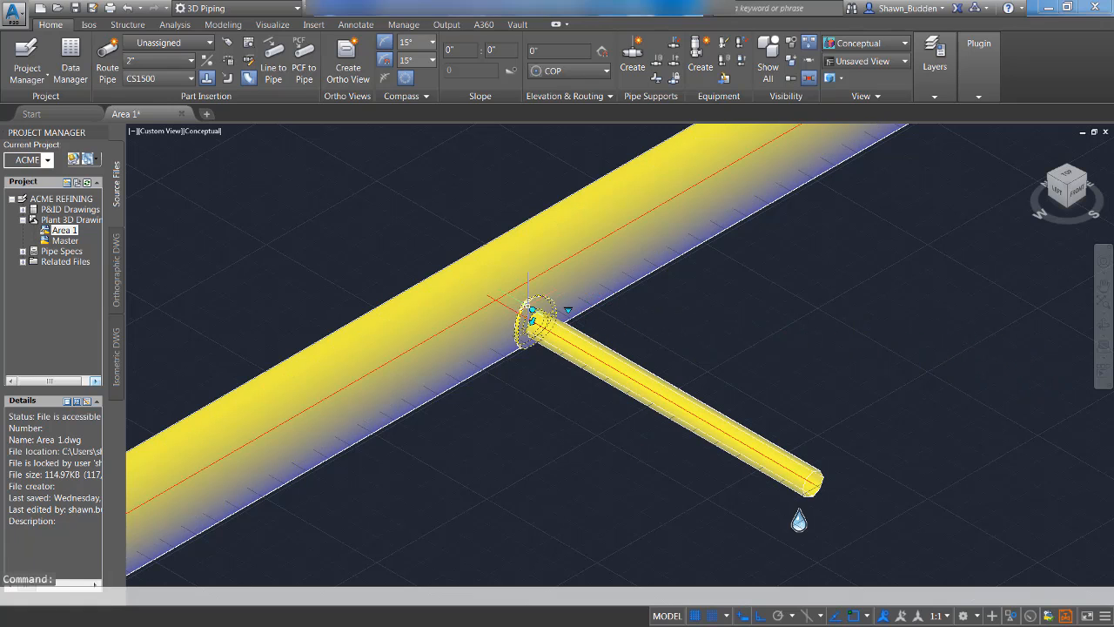
Step: Substitute the reinforced tap joint with the Threaded tap joint type and clear the selection
left_click(570, 308)
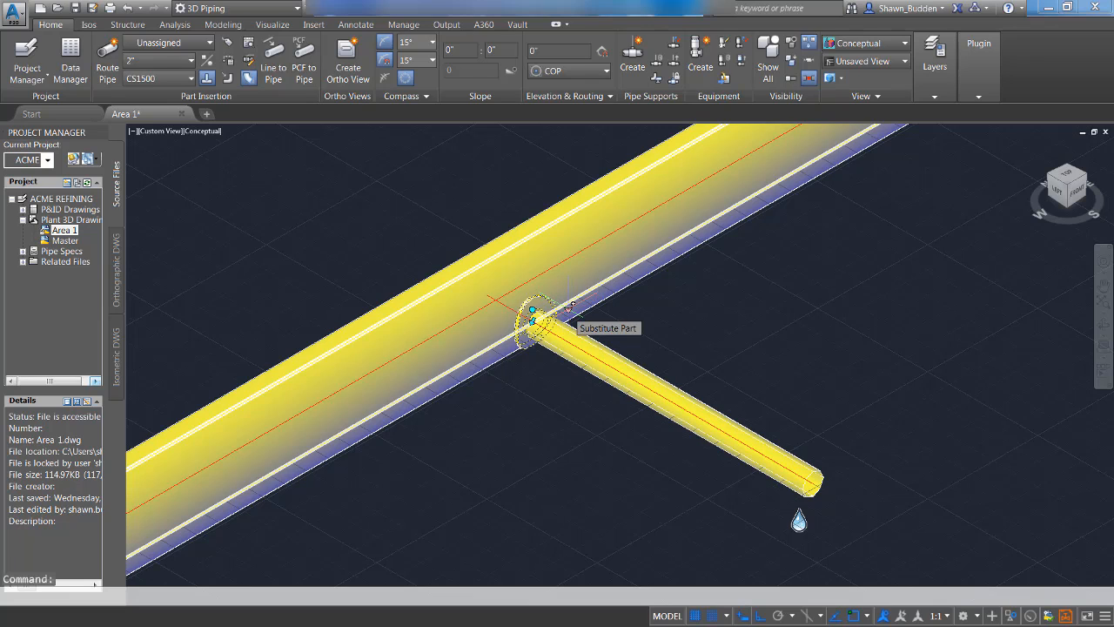
left_click(568, 310)
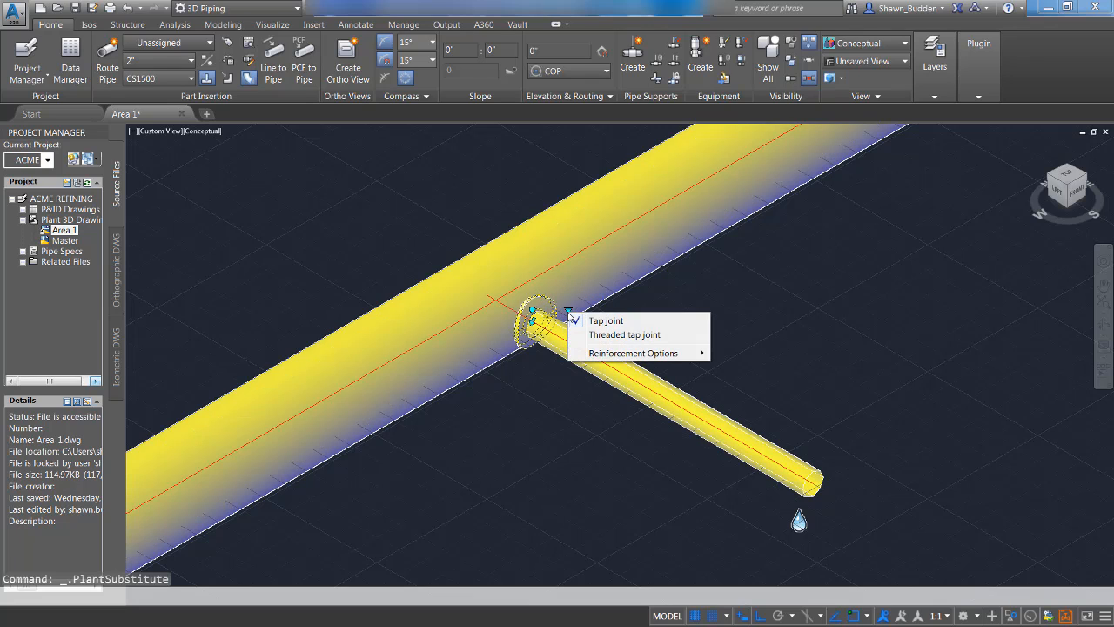
left_click(638, 336)
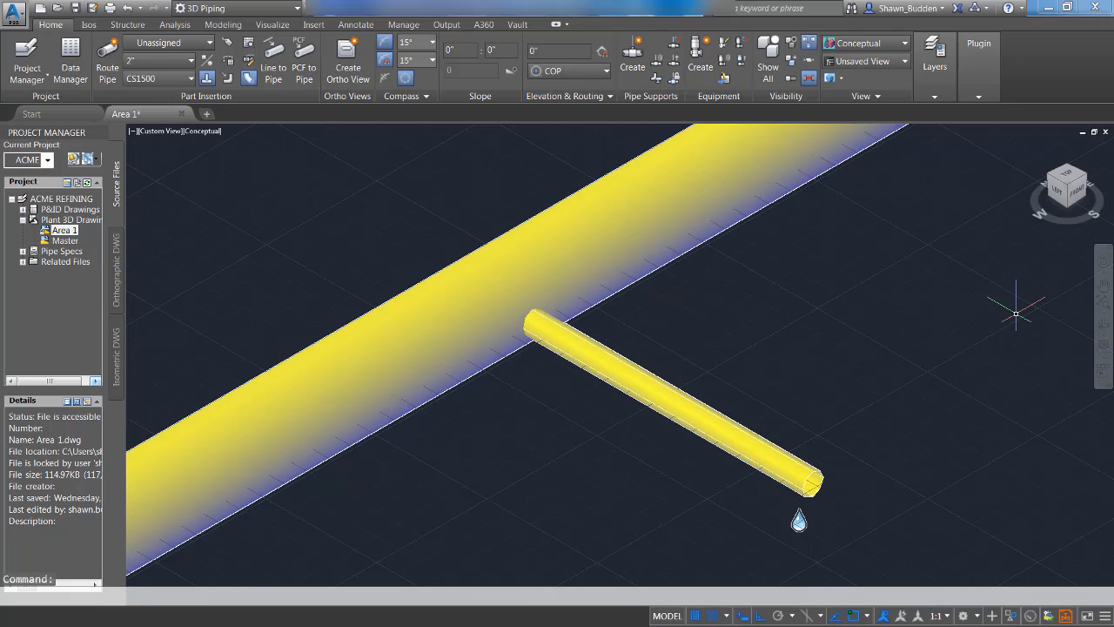
key("Escape")
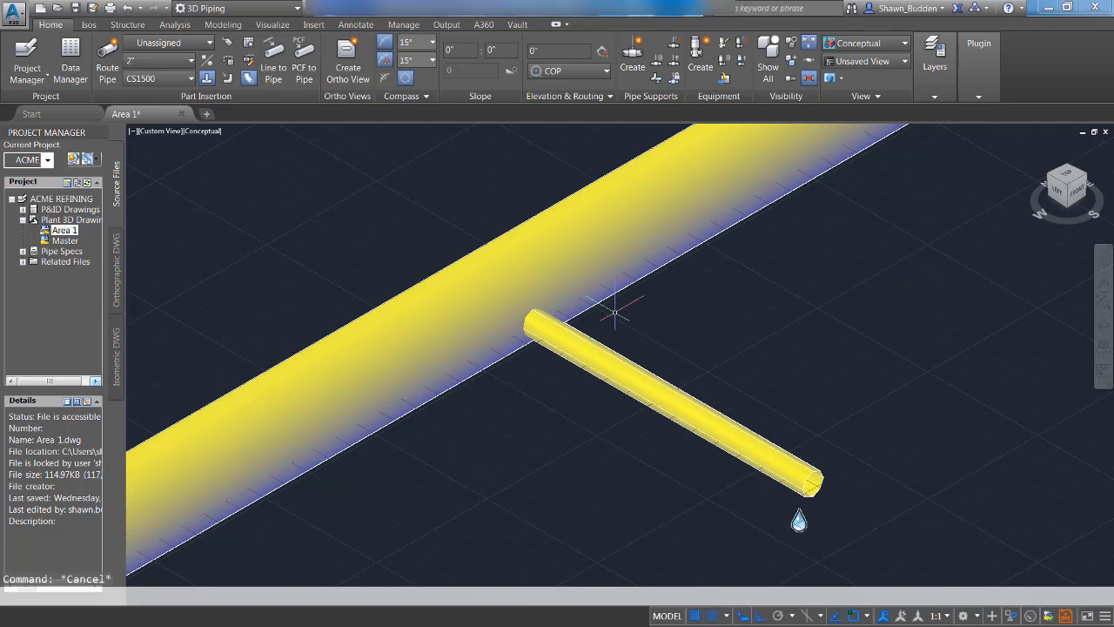
Step: Add a reinforcing pad to the threaded tap joint where the branch meets the main pipe
left_click(539, 321)
left_click(529, 320)
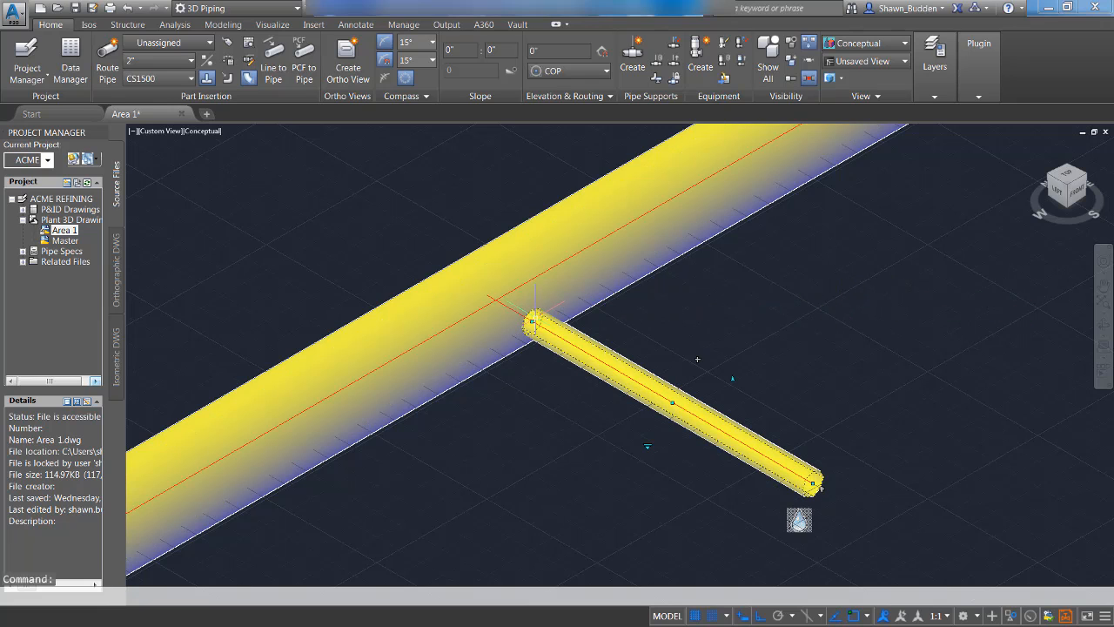
right_click(544, 338)
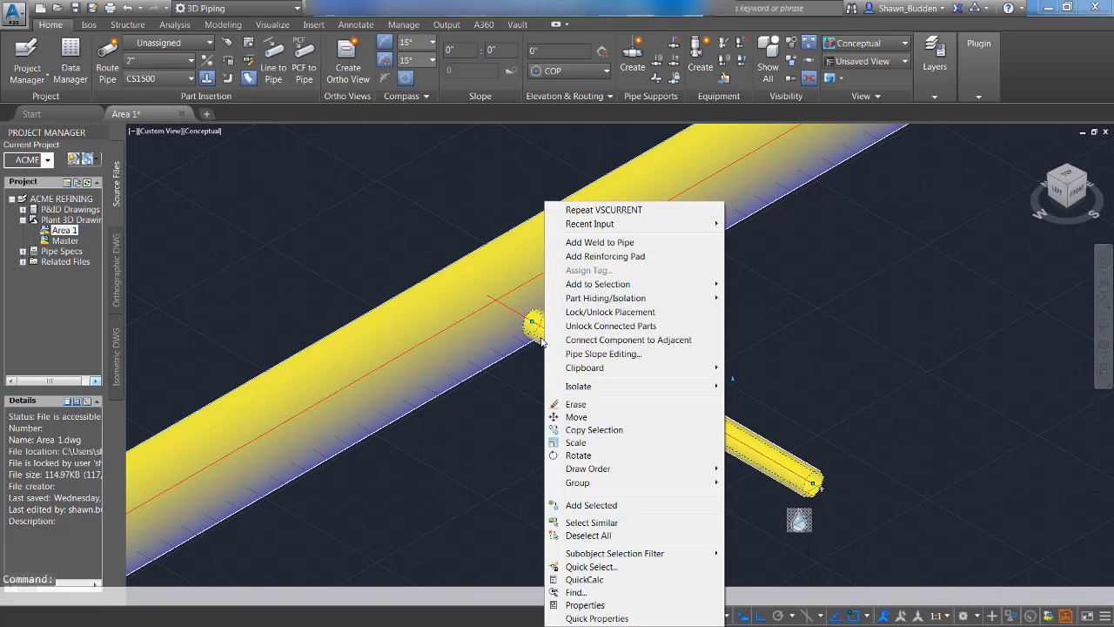
left_click(609, 256)
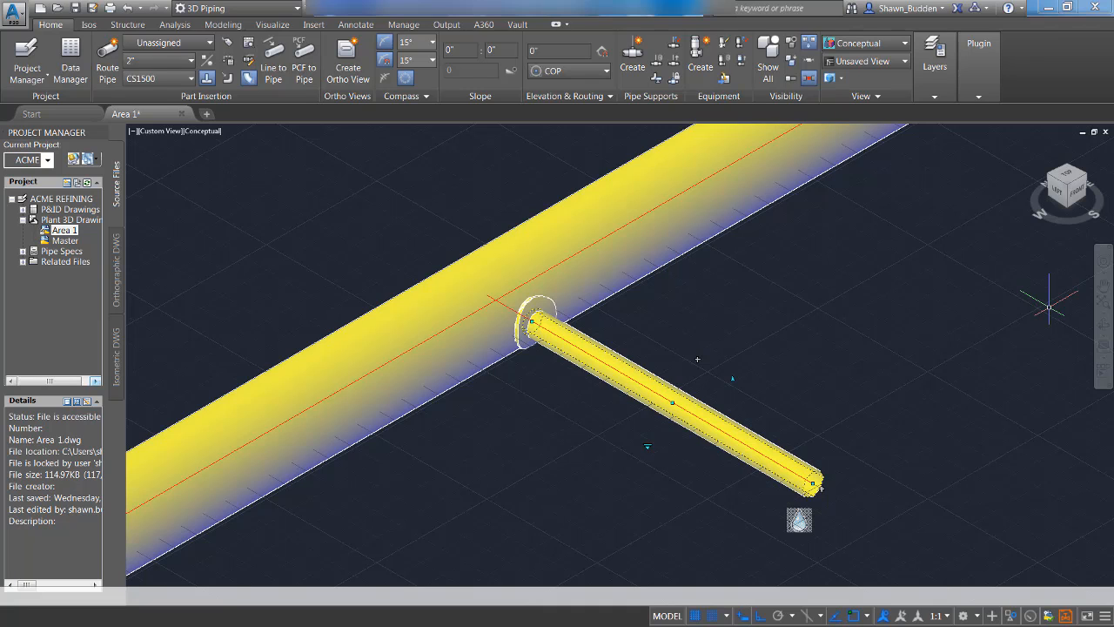
key("Escape")
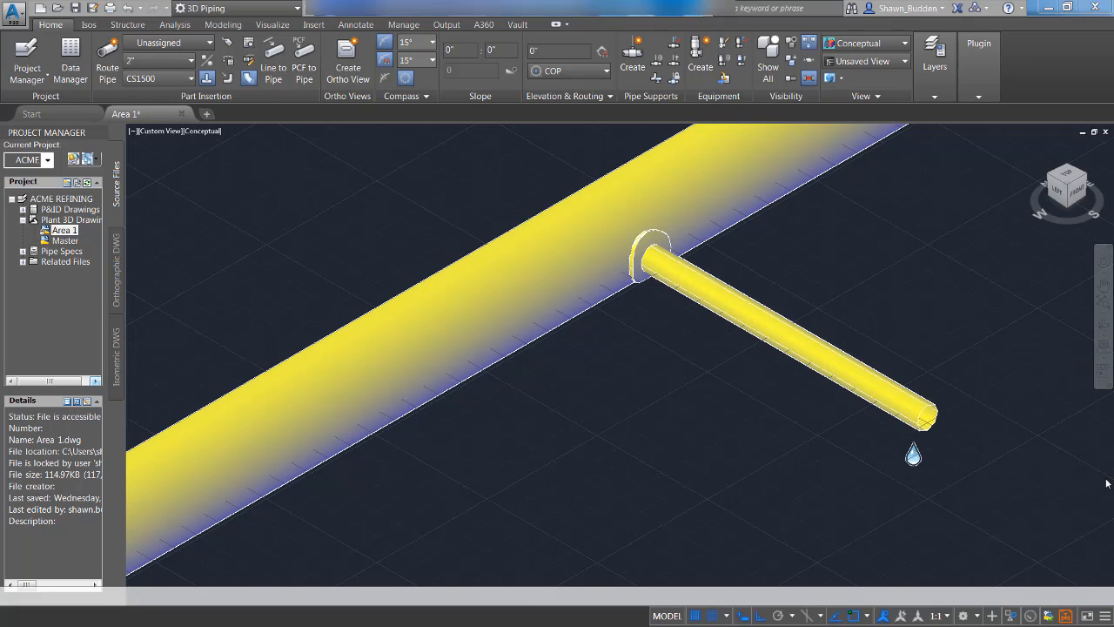
Step: Move the branch pipe together with its reinforced joint along the main pipe to a new location
left_click(784, 340)
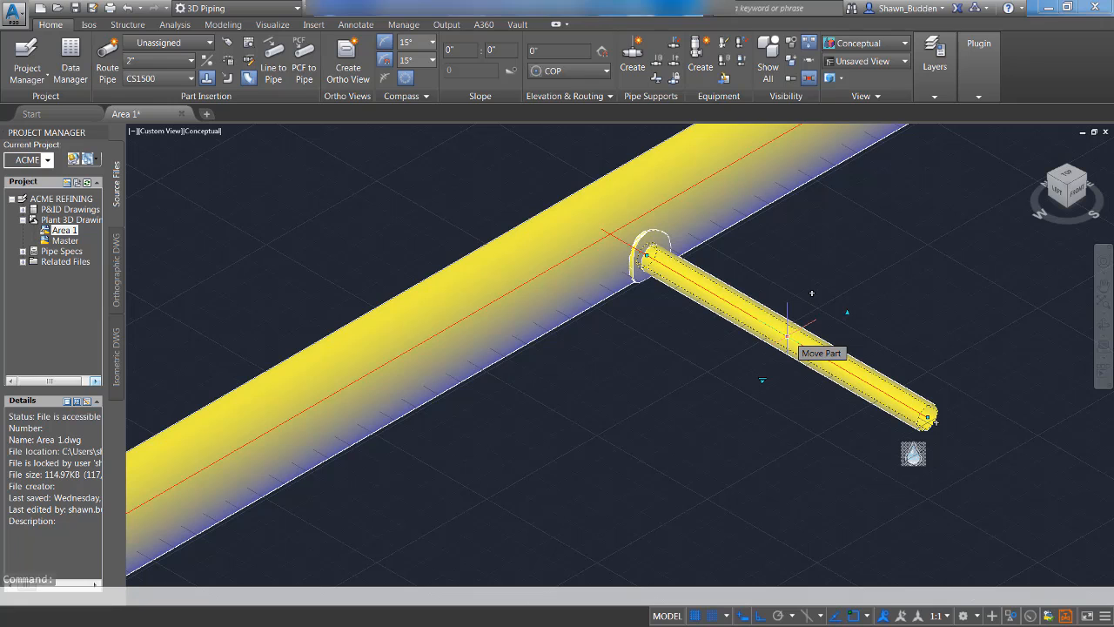
left_click(786, 337)
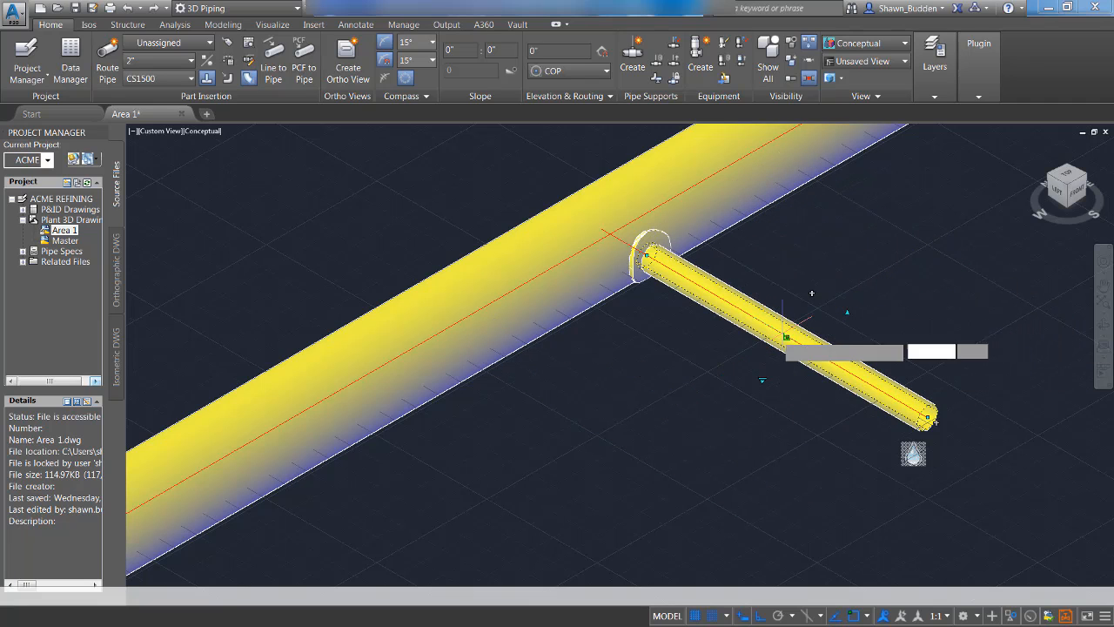
left_click(688, 383)
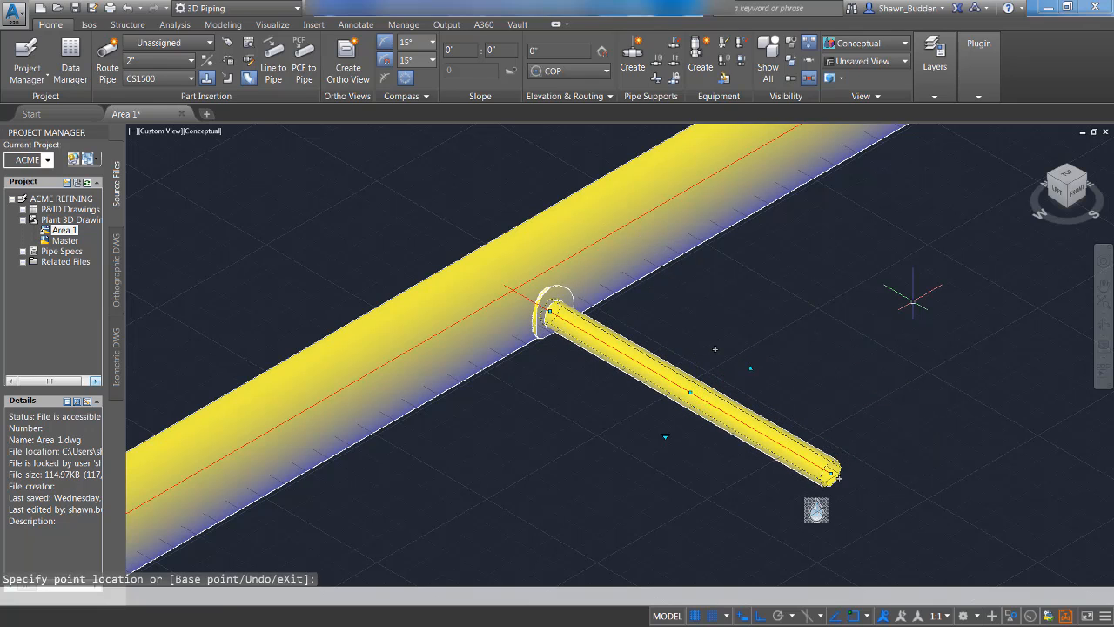